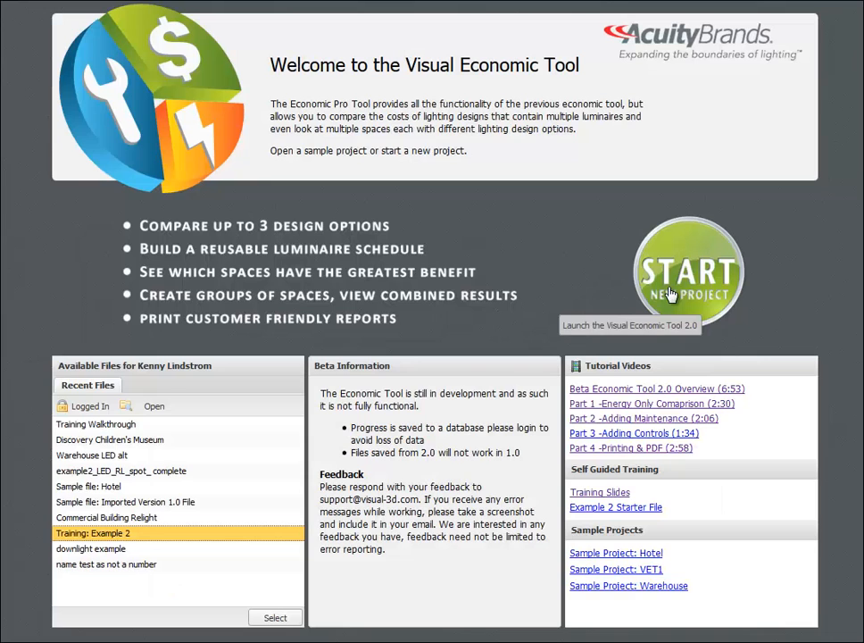
Step: Start a new project named Training Walkthrough, leaving the description empty
left_click(671, 295)
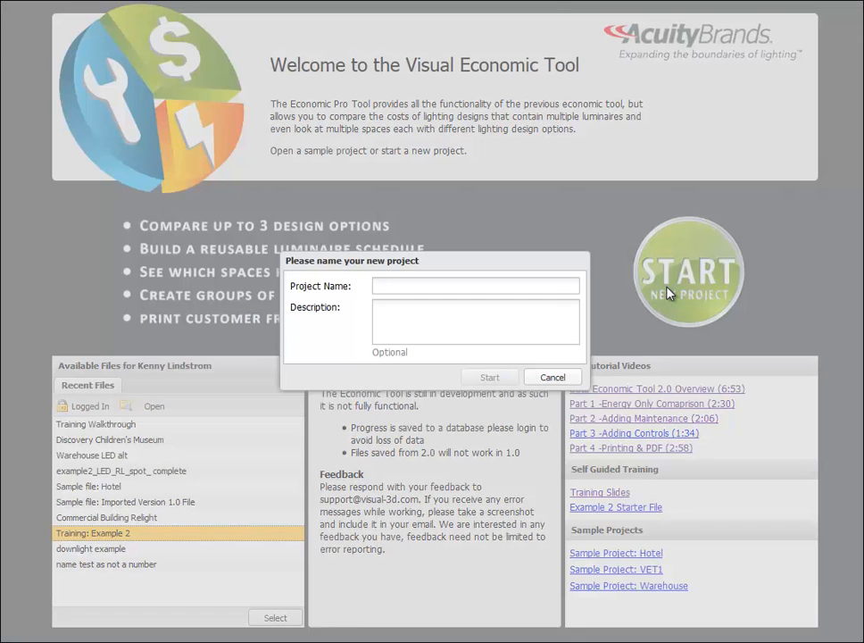
left_click(403, 283)
type("Training Wal")
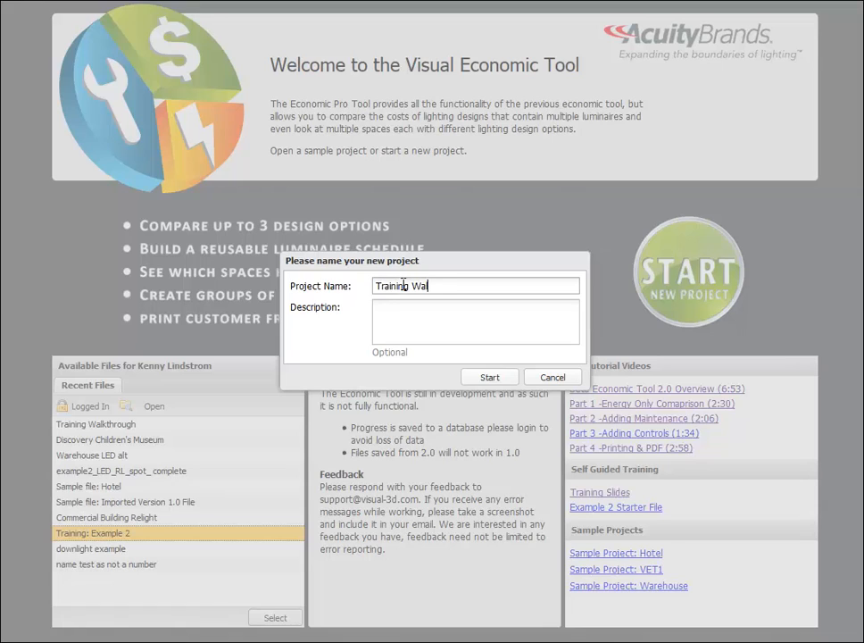
type("kthrough")
left_click(489, 378)
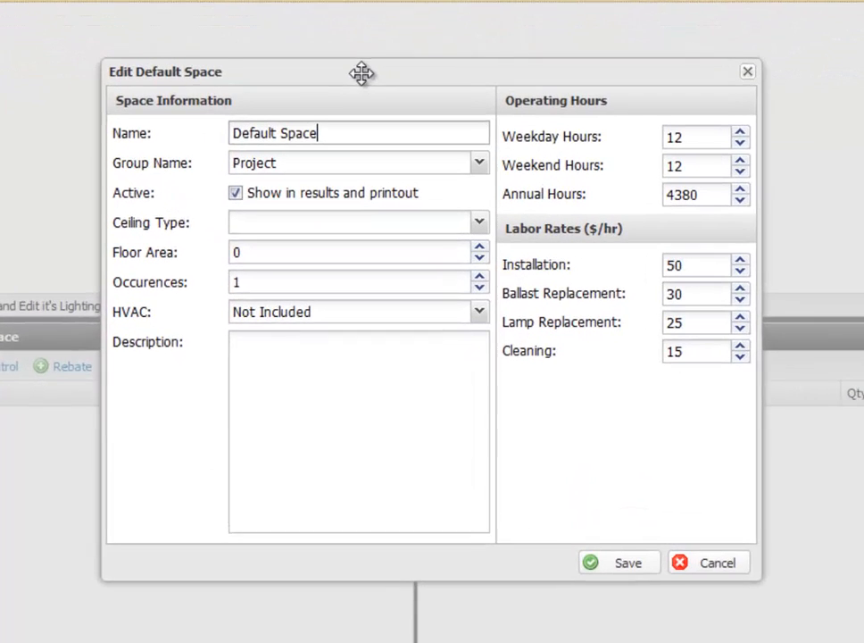
Step: Rename the default space as Widget Plant
left_click_drag(357, 173, 212, 183)
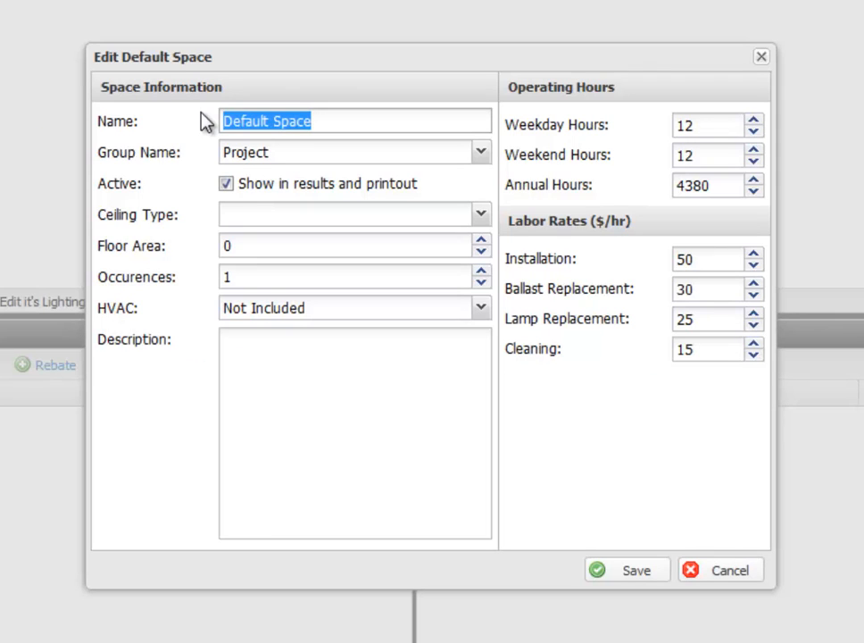
type("W")
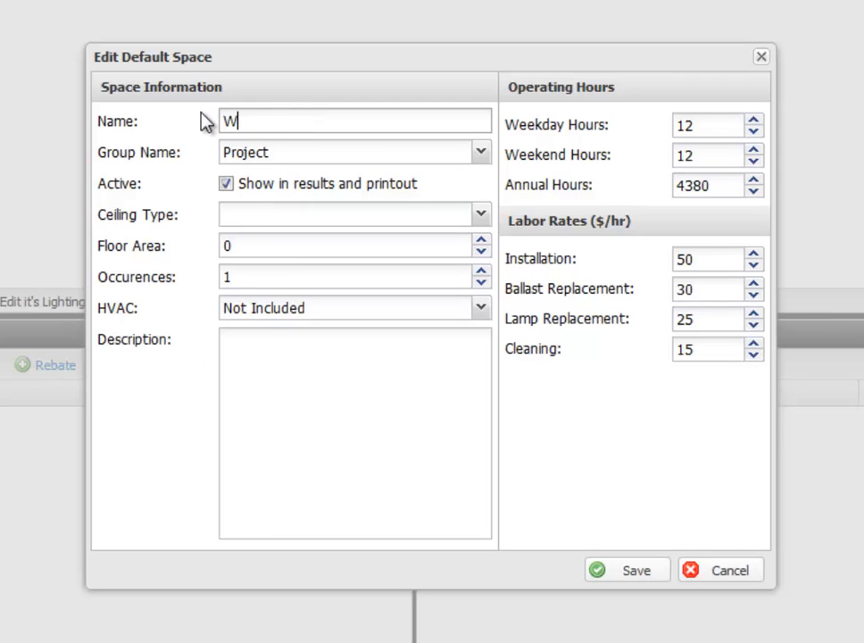
type("idget Plant")
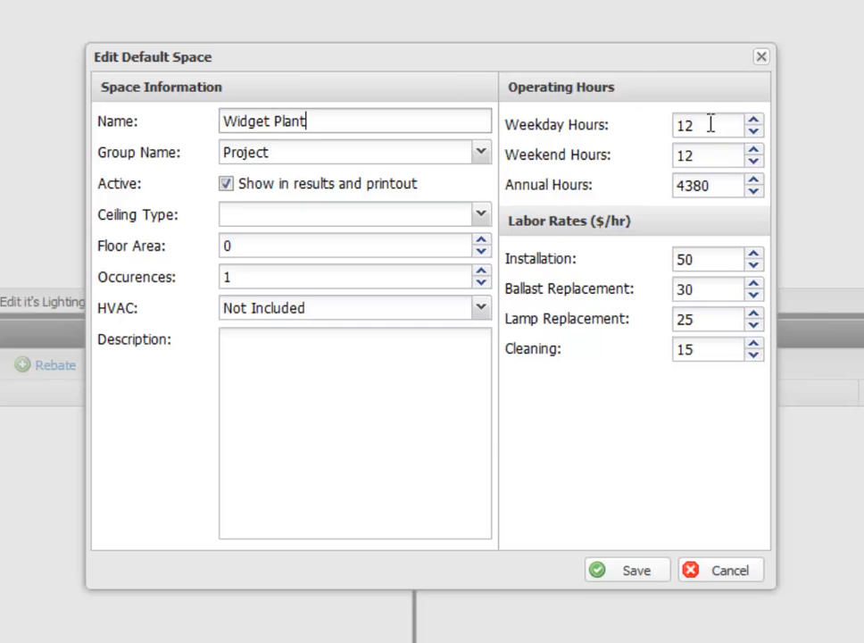
Step: Set the space's operating hours to 16 on weekdays and 8 on weekends, and save the space
left_click_drag(710, 124, 634, 126)
type("16")
key("Tab")
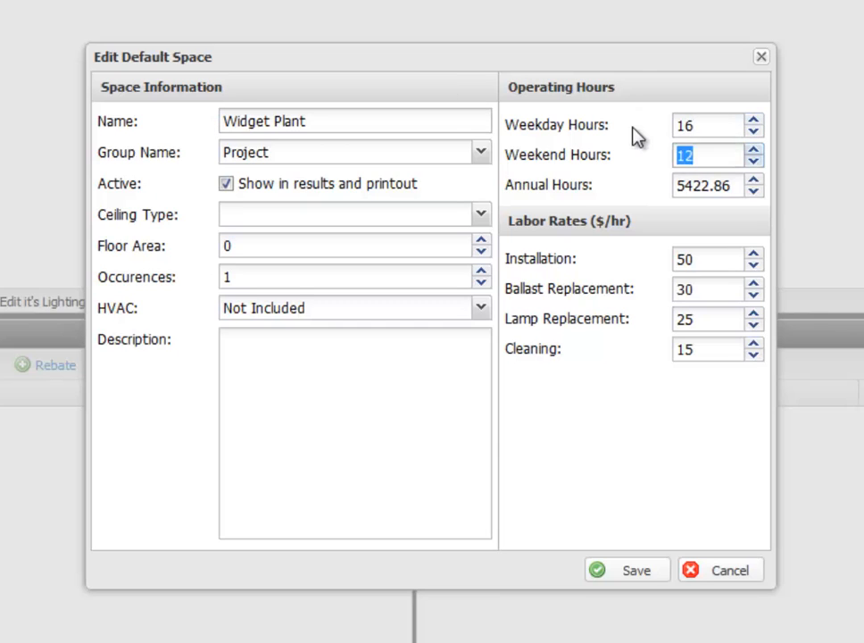
type("8")
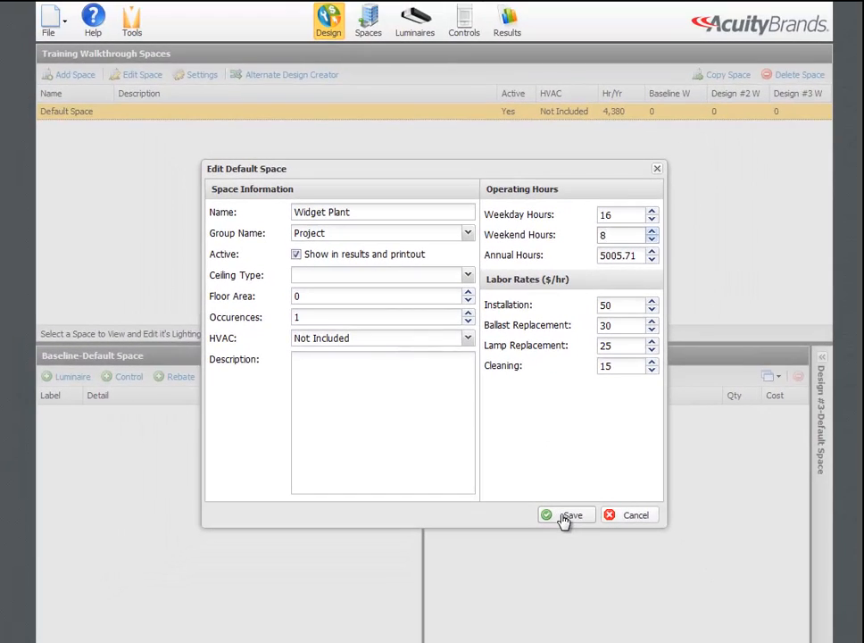
left_click(582, 533)
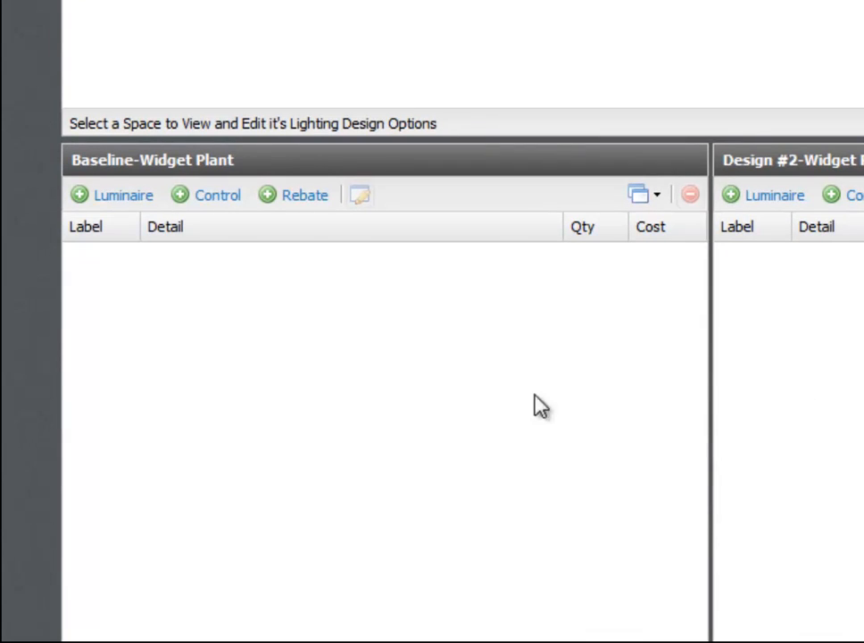
Step: Add a luminaire to the Baseline design with label Ex1 and description Existing HID Highbay
left_click(119, 195)
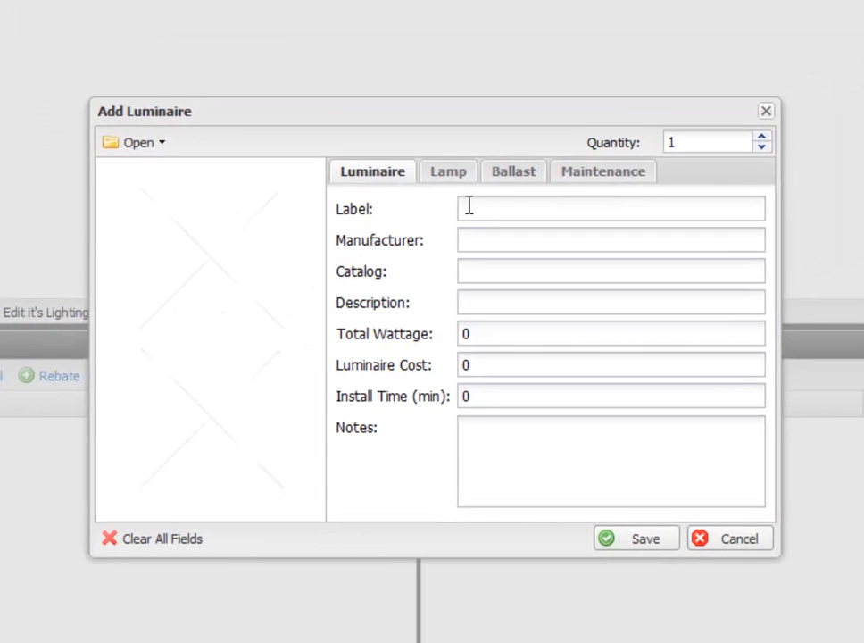
left_click(472, 210)
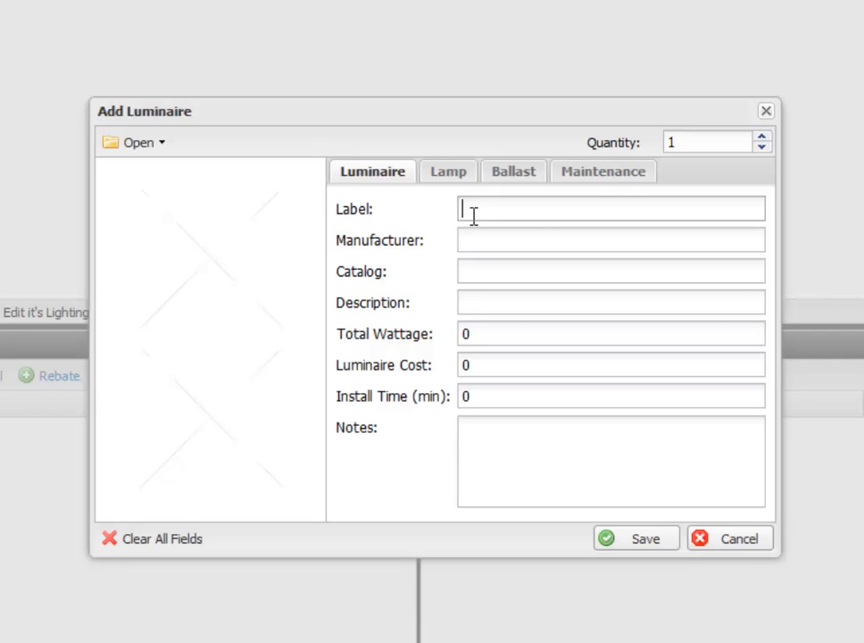
type("Ex1")
key("Tab")
key("Tab")
key("Tab")
type("Ex")
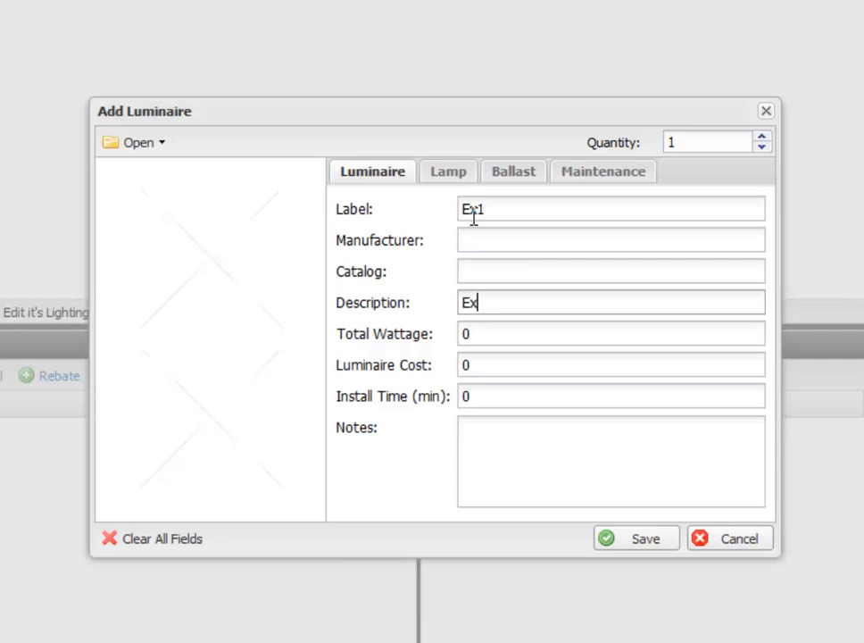
type("isting HID H")
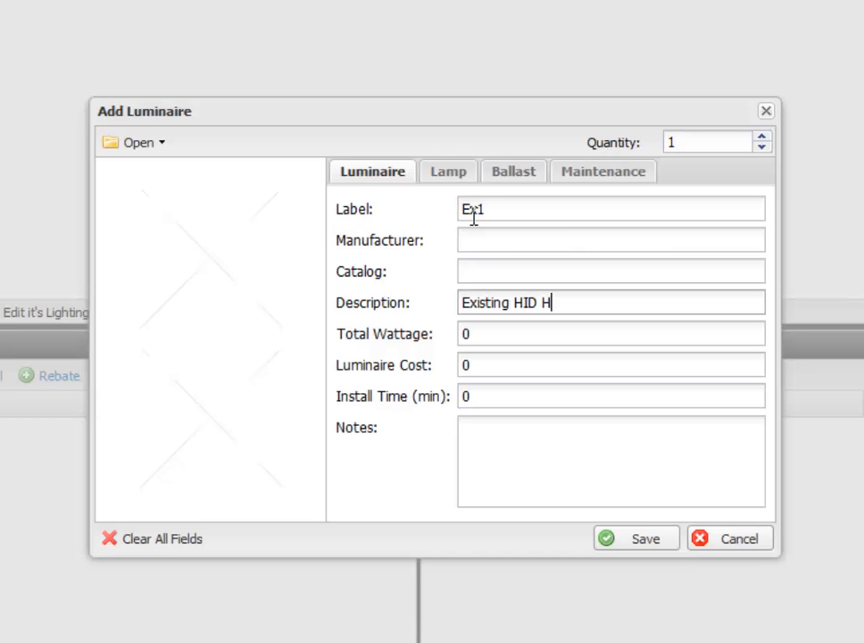
type("ighbay")
key("Tab")
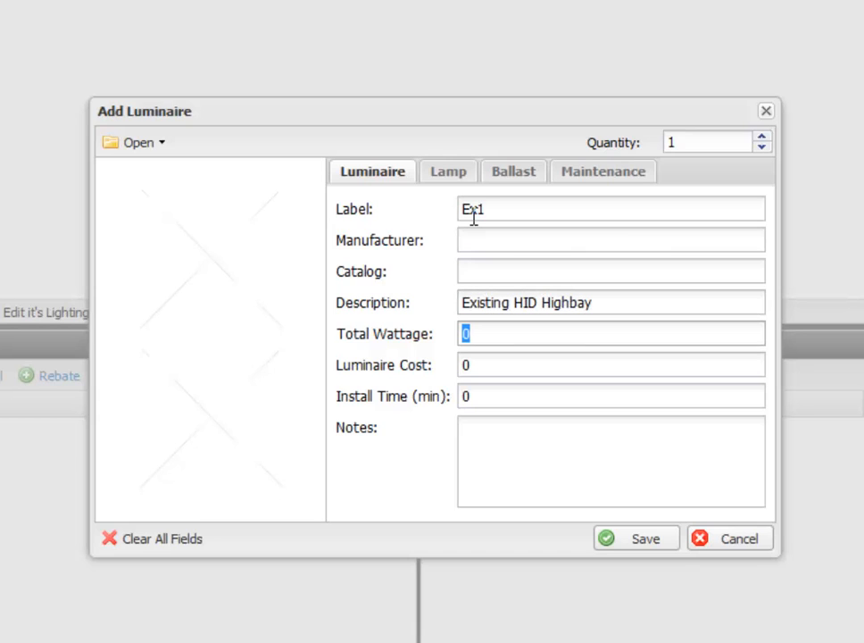
Step: Set the Ex1 luminaire's total wattage to 450 and its quantity to 50
type("450")
left_click_drag(693, 135, 597, 129)
type("50")
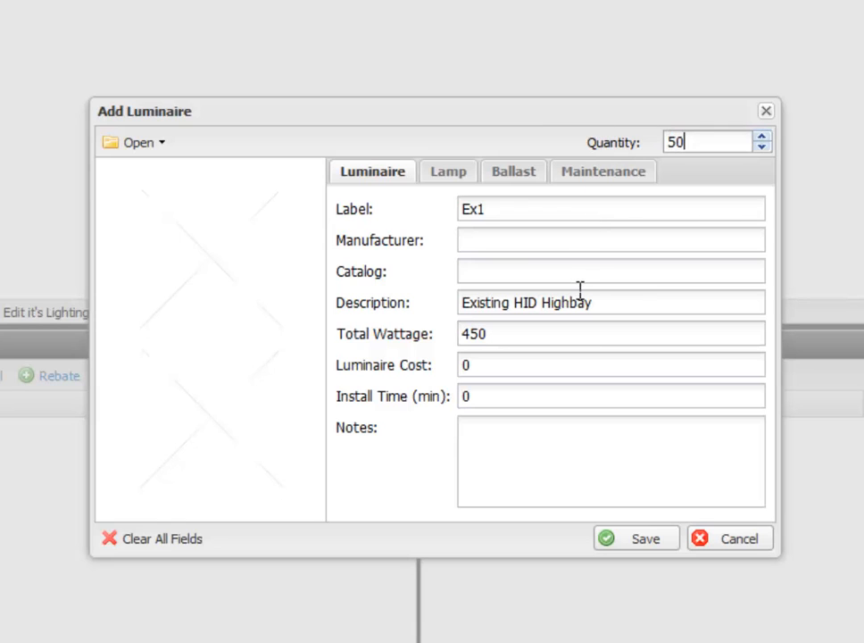
Step: Define the Ex1 luminaire's lamp as Metal Halide with a life of 12000 and a cost of 10
left_click(458, 172)
left_click(588, 220)
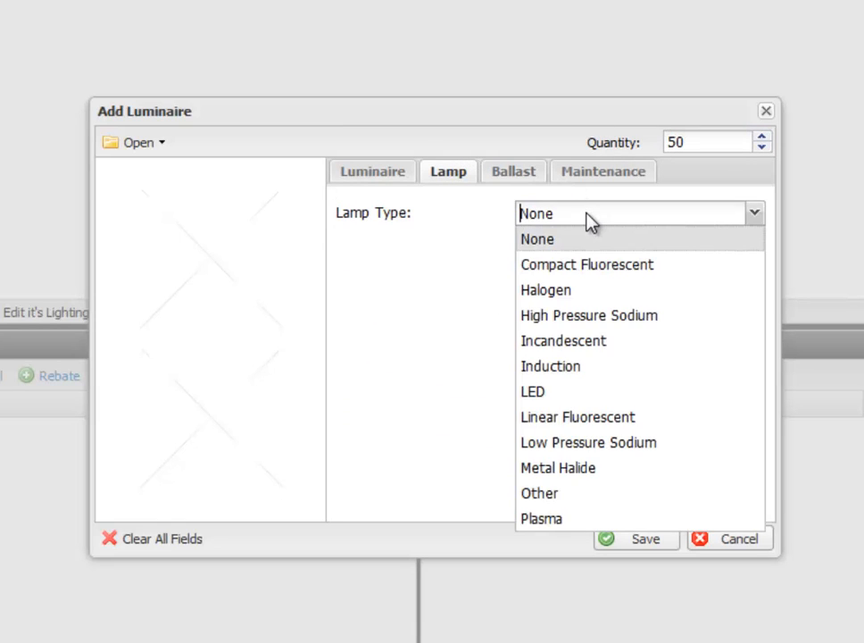
left_click(579, 469)
left_click(571, 336)
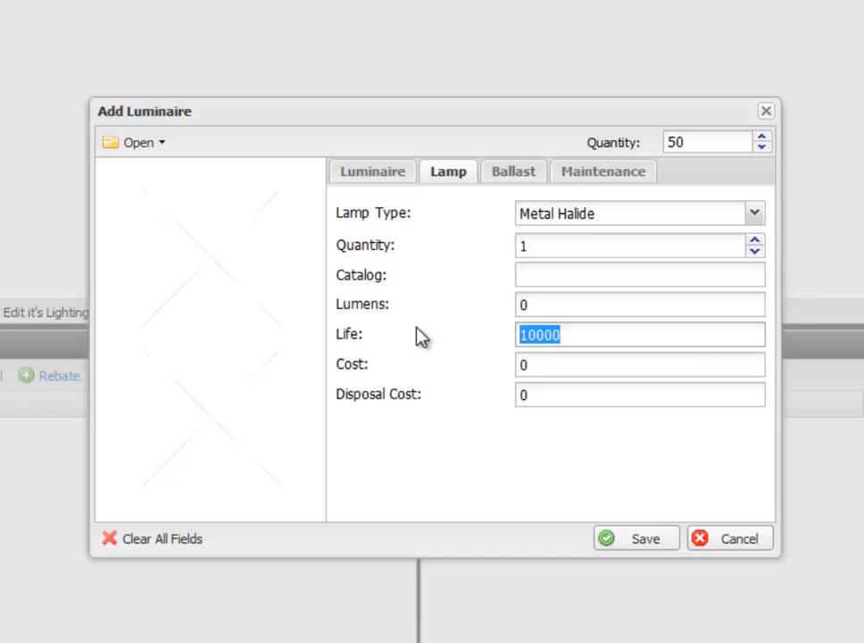
type("12000")
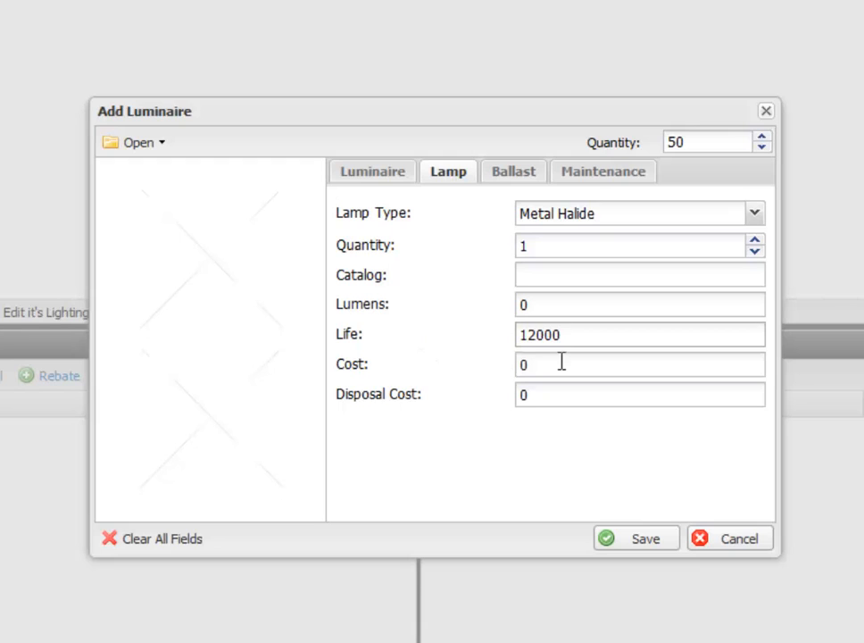
left_click(561, 361)
type("10")
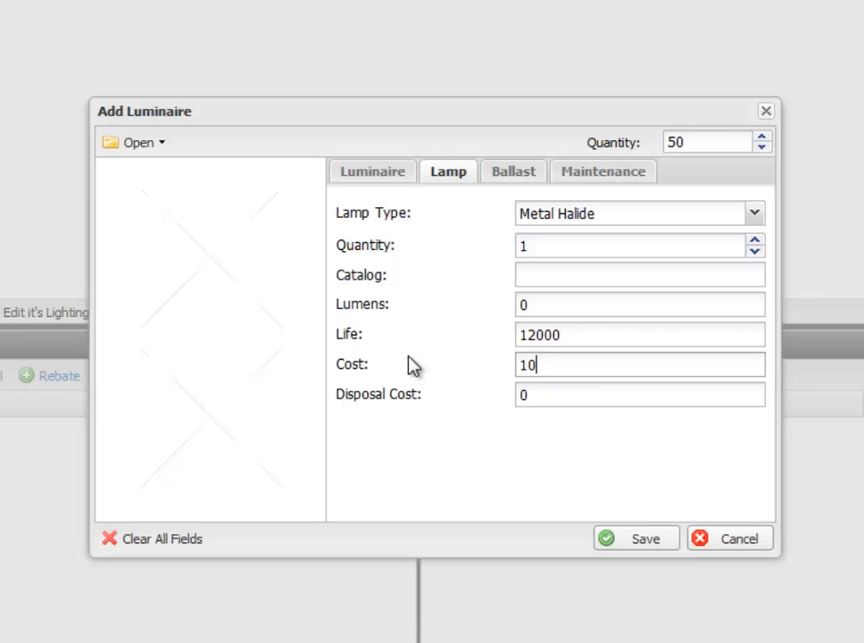
Step: Give the Ex1 luminaire an Internal ballast costing 20, keep the default maintenance values and save the luminaire
left_click(514, 173)
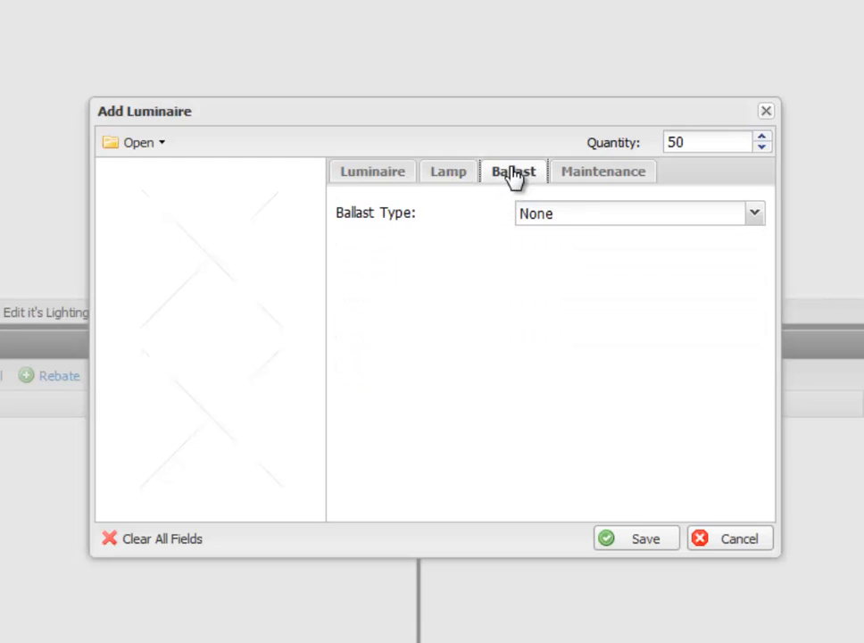
left_click(560, 217)
left_click(561, 271)
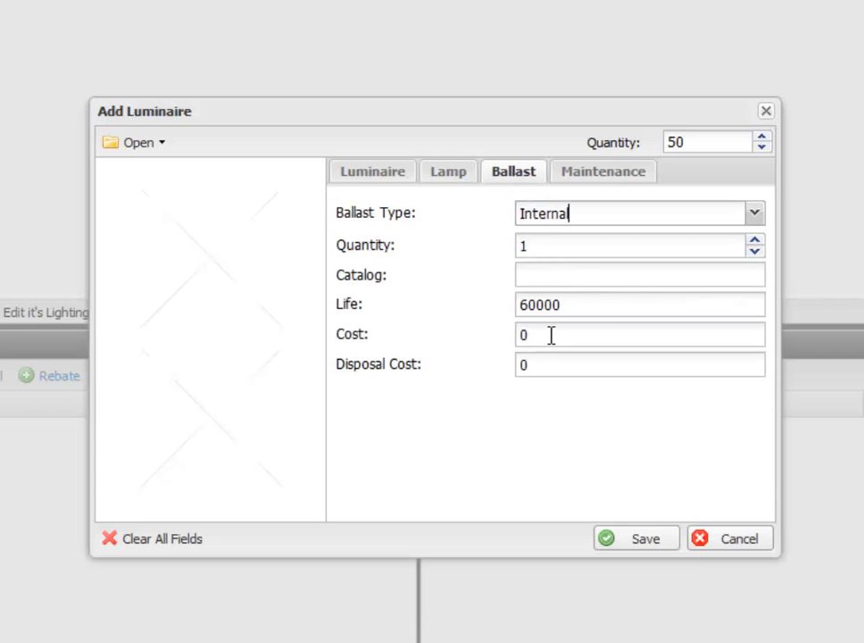
left_click_drag(549, 337, 377, 336)
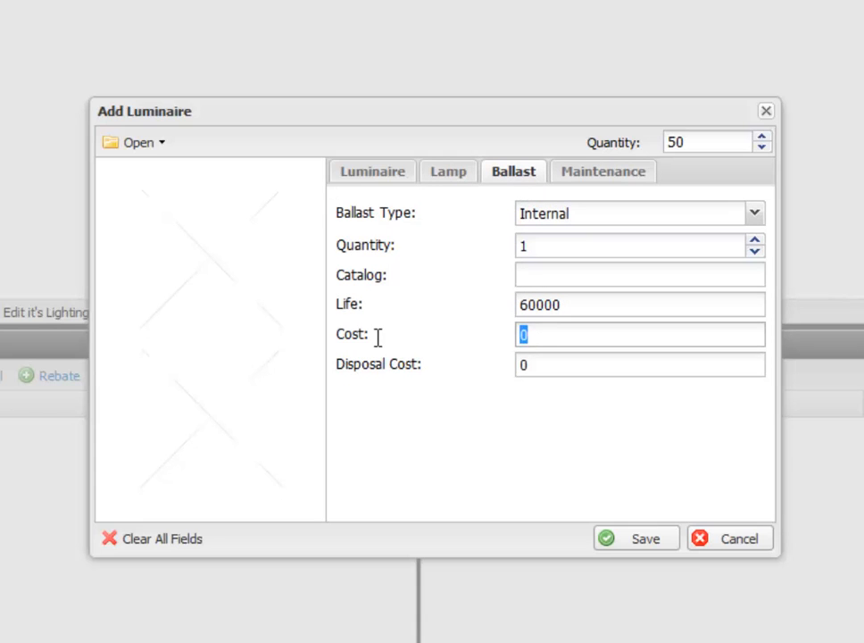
type("20")
left_click(613, 177)
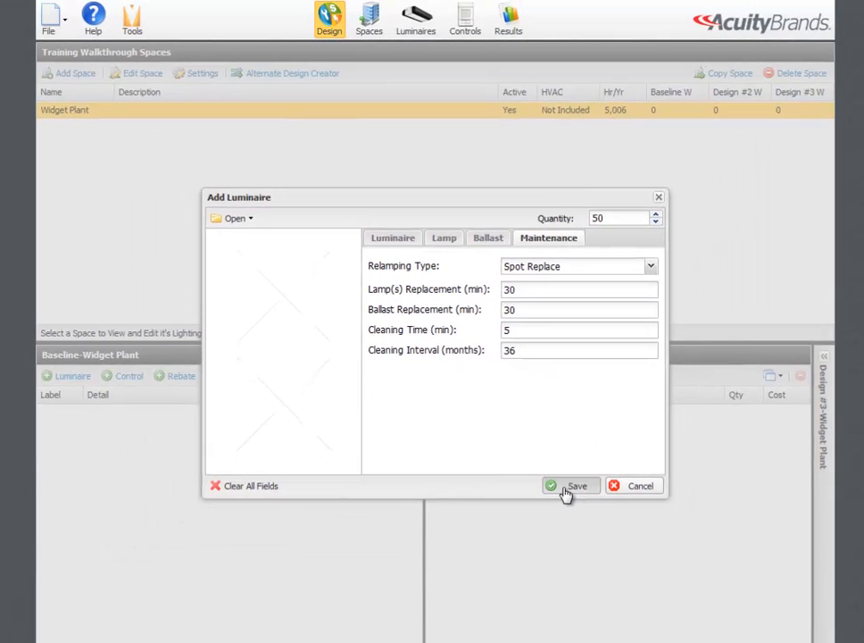
left_click(566, 488)
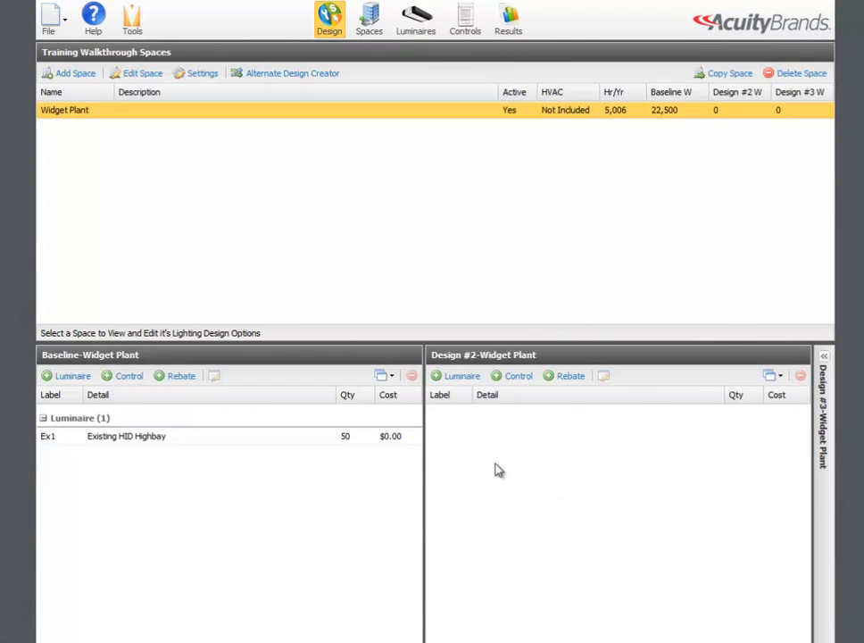
Step: Add a luminaire to Design #2 from an IES file, searching the product library for ibh and choosing IBH 24L
left_click(465, 376)
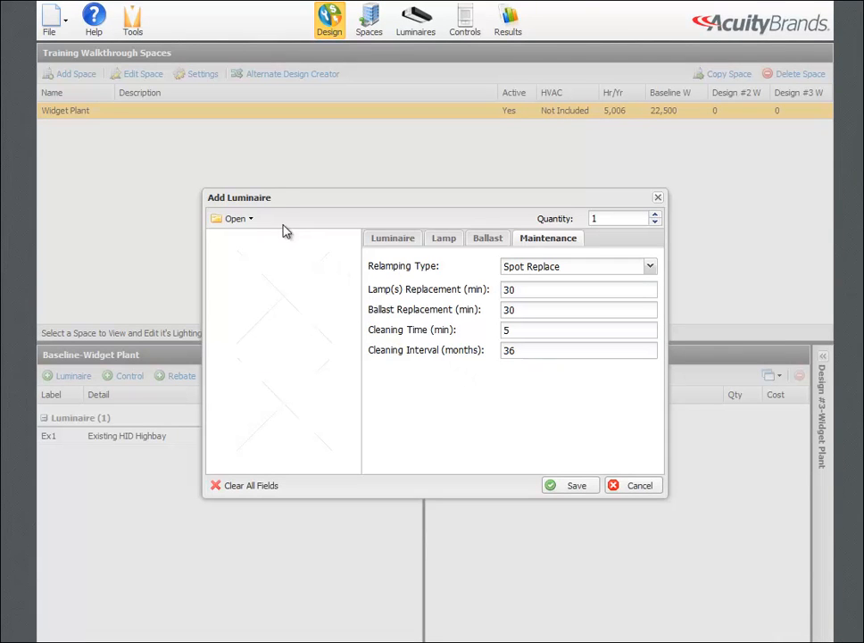
left_click(252, 221)
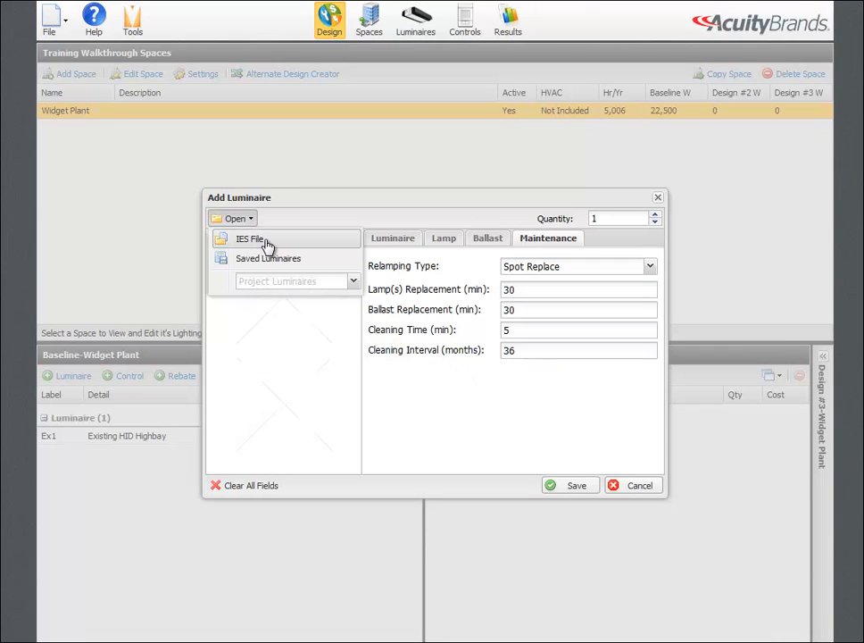
left_click(266, 243)
left_click(200, 153)
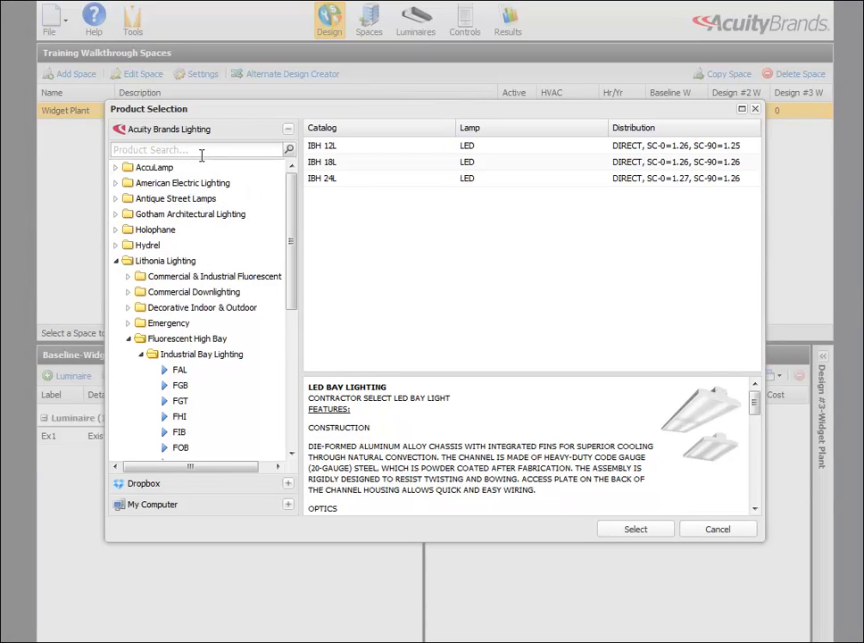
type("ibh")
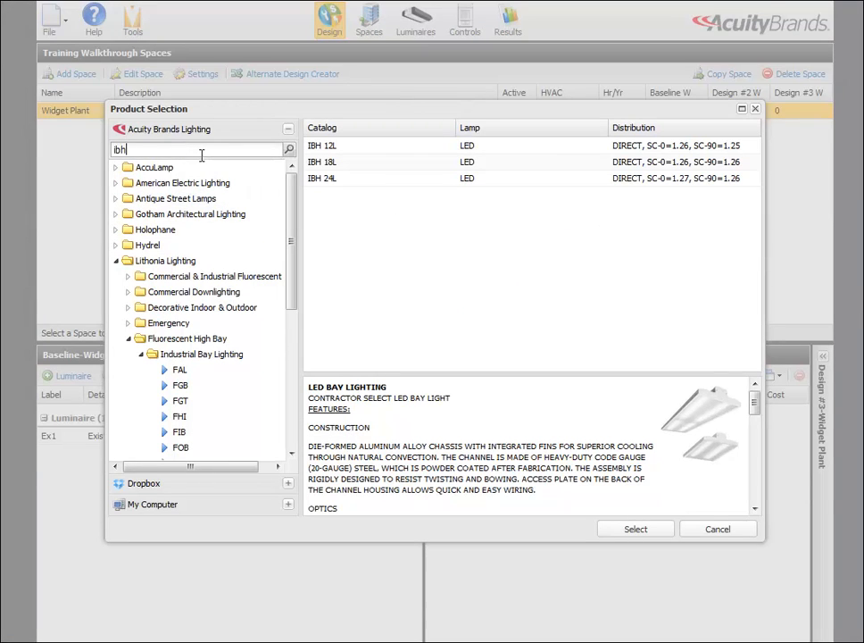
key("Return")
left_click(330, 179)
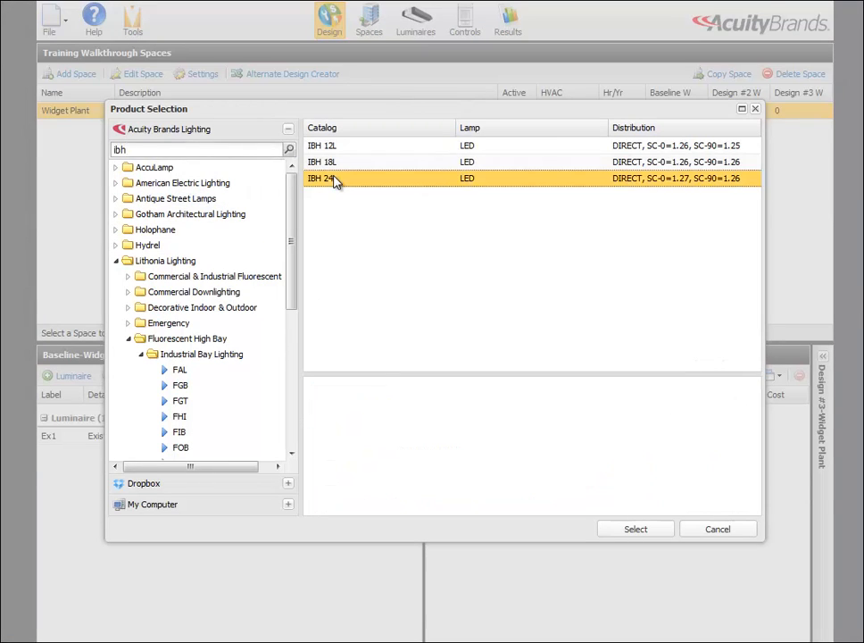
left_click(637, 530)
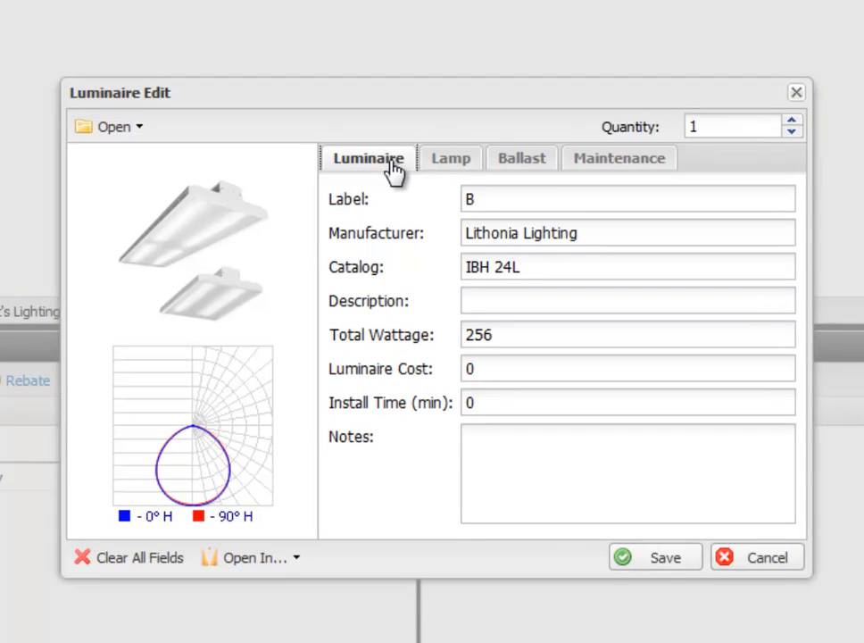
Step: Set the IBH 24L luminaire's quantity to 50 and its label to LED
left_click_drag(734, 126, 556, 124)
type("50")
key("Tab")
left_click_drag(547, 207, 391, 192)
type("LED")
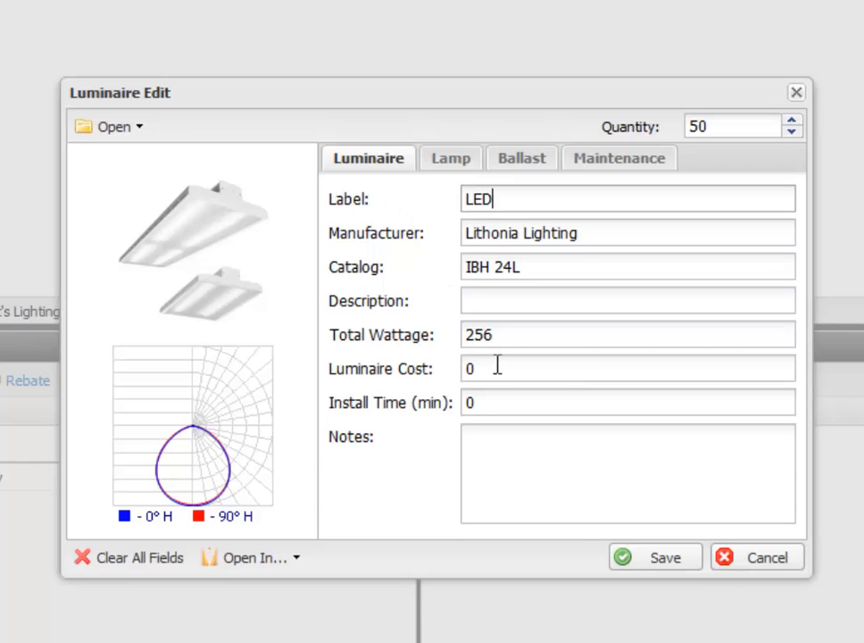
Step: Set the IBH 24L luminaire's cost to 350 and its install time to 30 minutes
left_click_drag(497, 366, 426, 363)
type("350")
key("Tab")
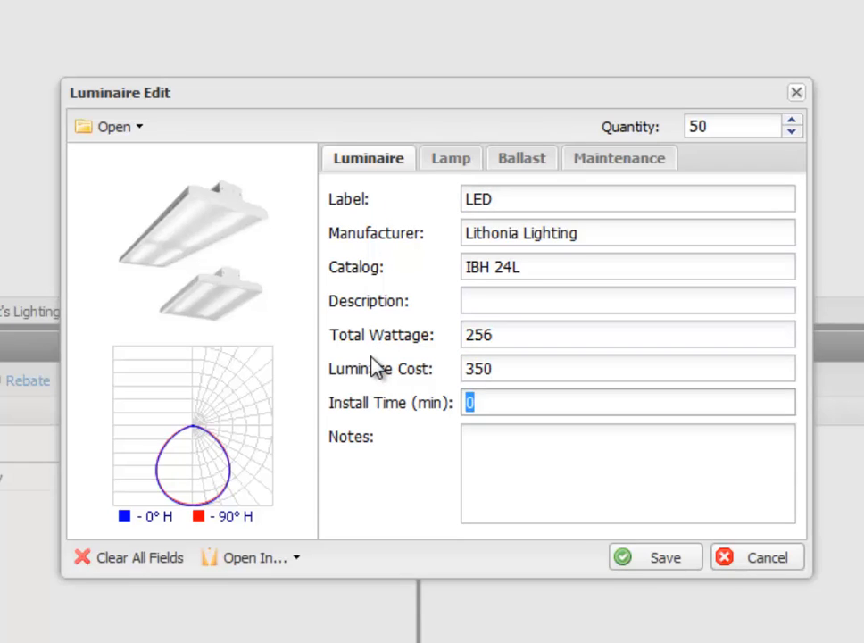
type("30")
Step: Set the IBH 24L luminaire's lamp life to 70000 and lamp cost to 350, keeping LED as the lamp type
left_click(451, 165)
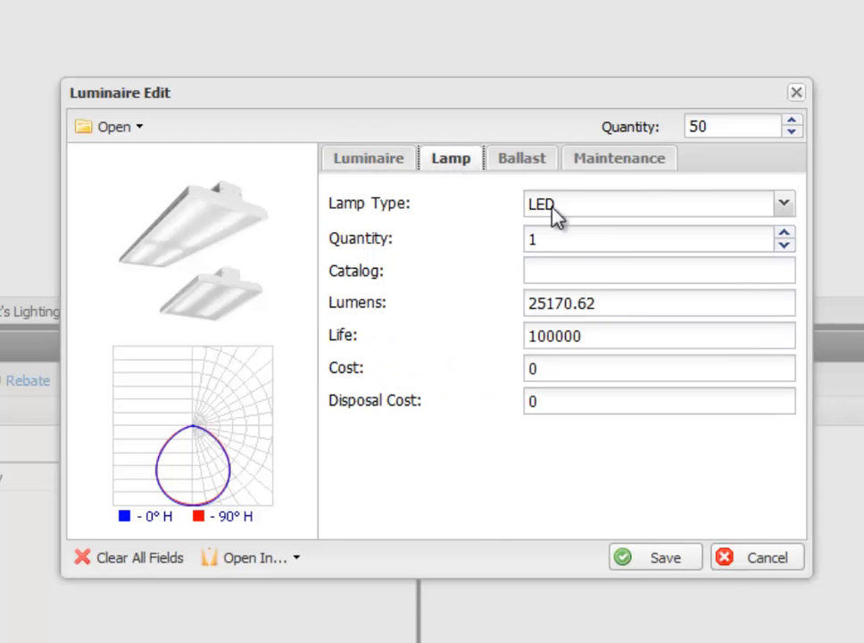
left_click_drag(602, 332, 469, 317)
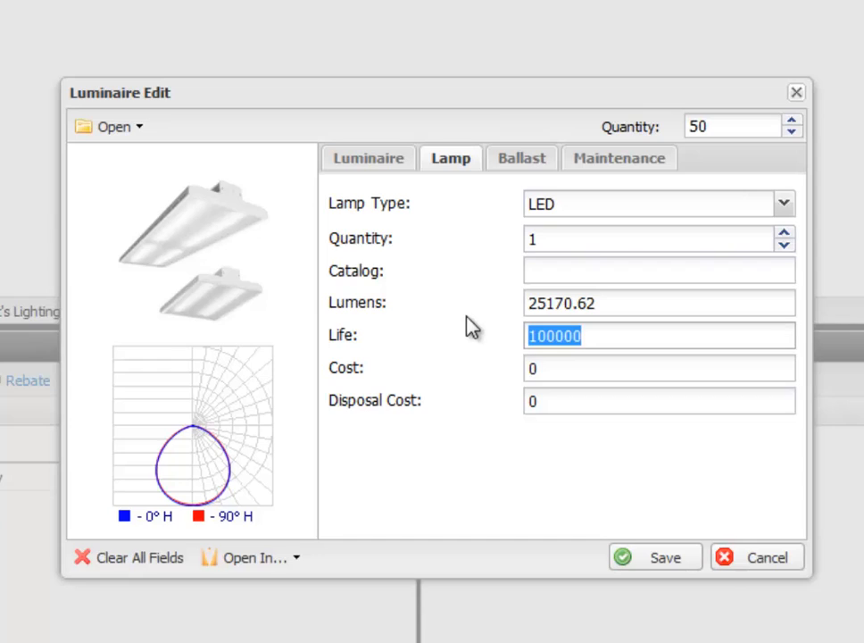
type("70000")
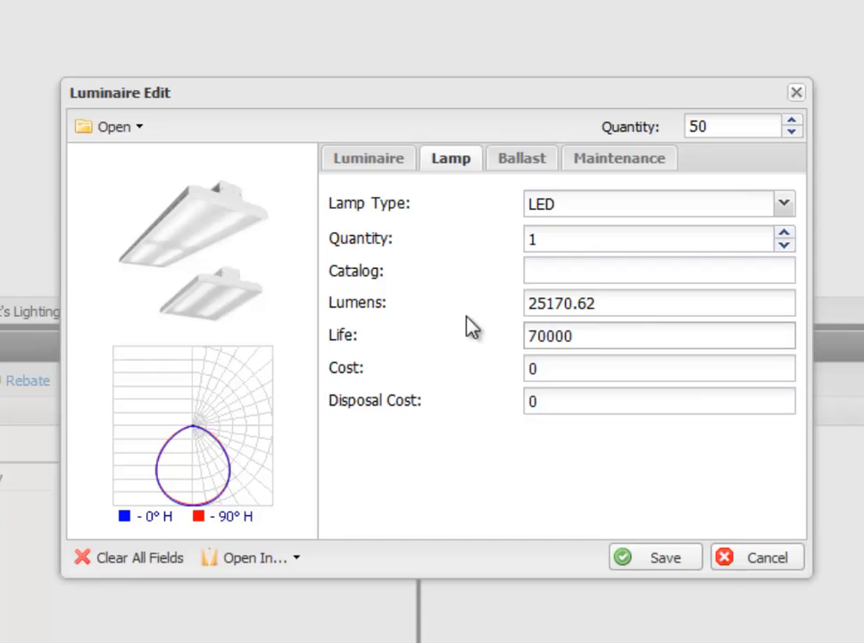
key("Tab")
type("350")
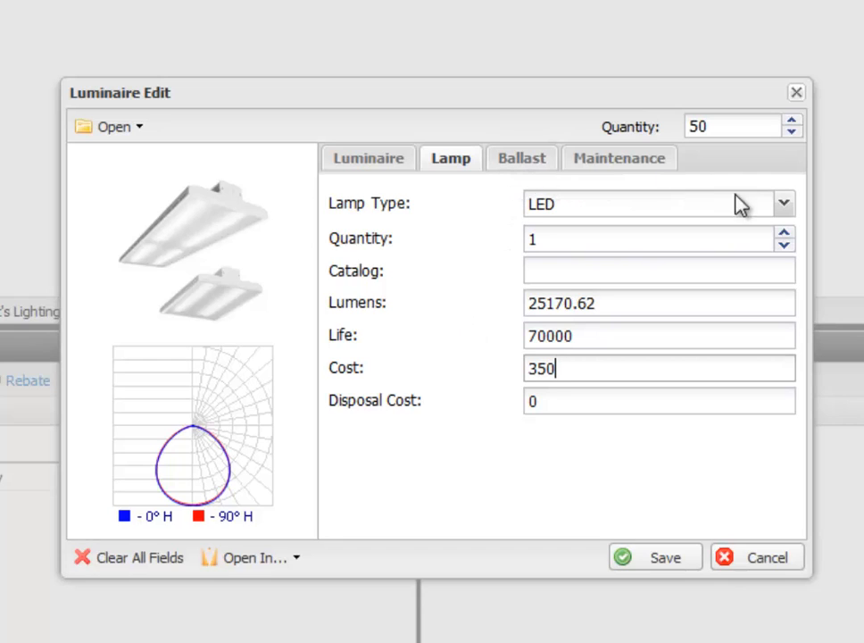
left_click(783, 204)
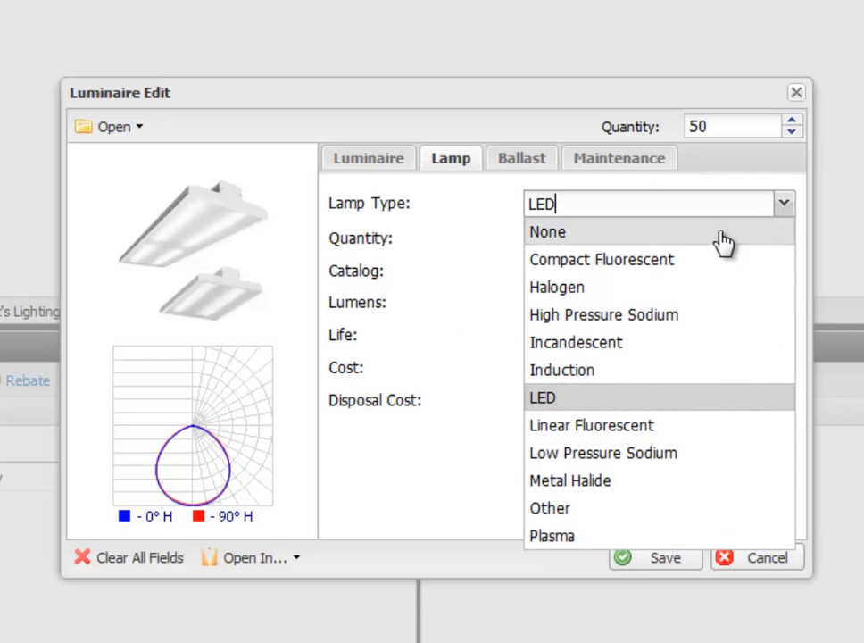
left_click(464, 211)
left_click(460, 231)
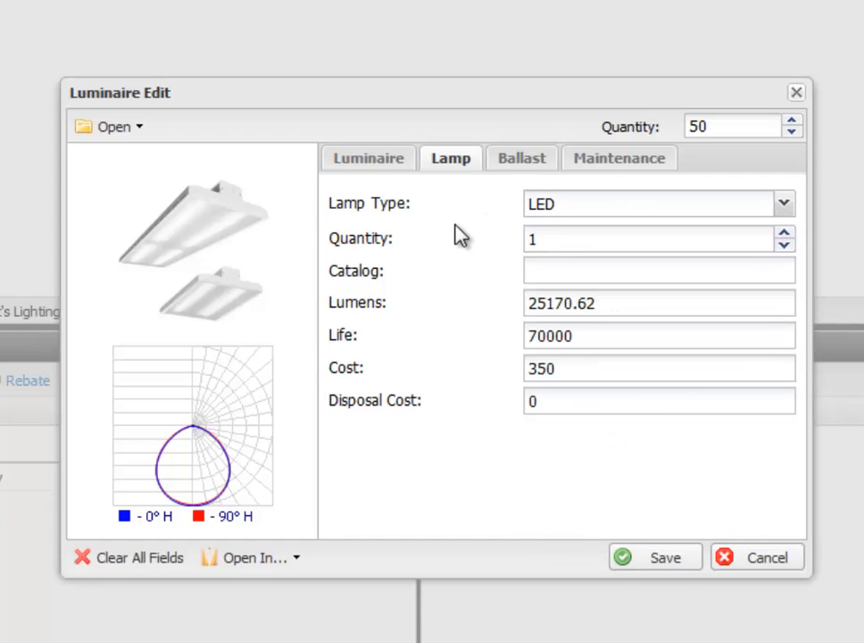
Step: Set the cost of the IBH 24L luminaire's internal ballast to 25
left_click(513, 163)
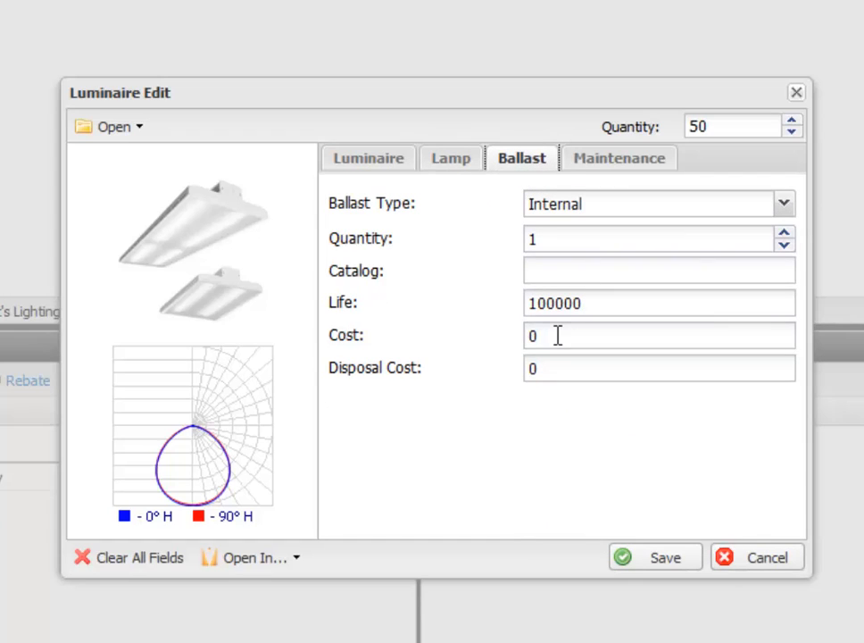
left_click_drag(557, 336, 515, 339)
type("25")
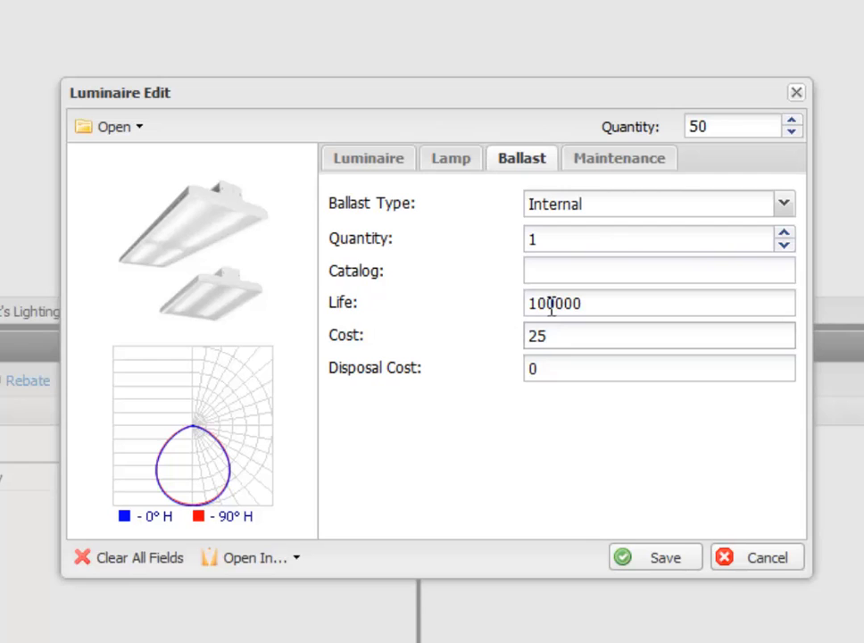
Step: Set the IBH 24L luminaire's relamping type to All at Rated Life and save the luminaire
left_click(609, 172)
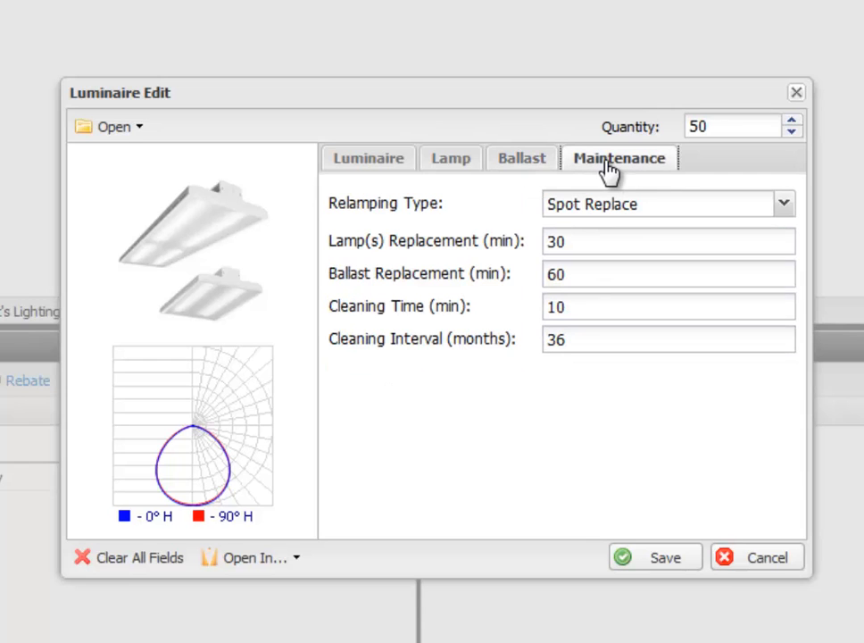
left_click(657, 219)
left_click(638, 295)
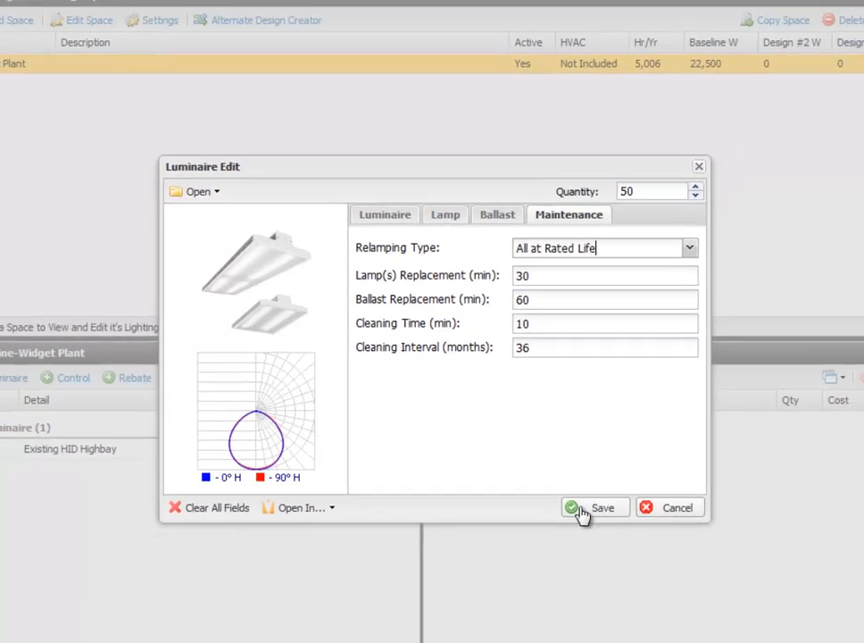
left_click(641, 557)
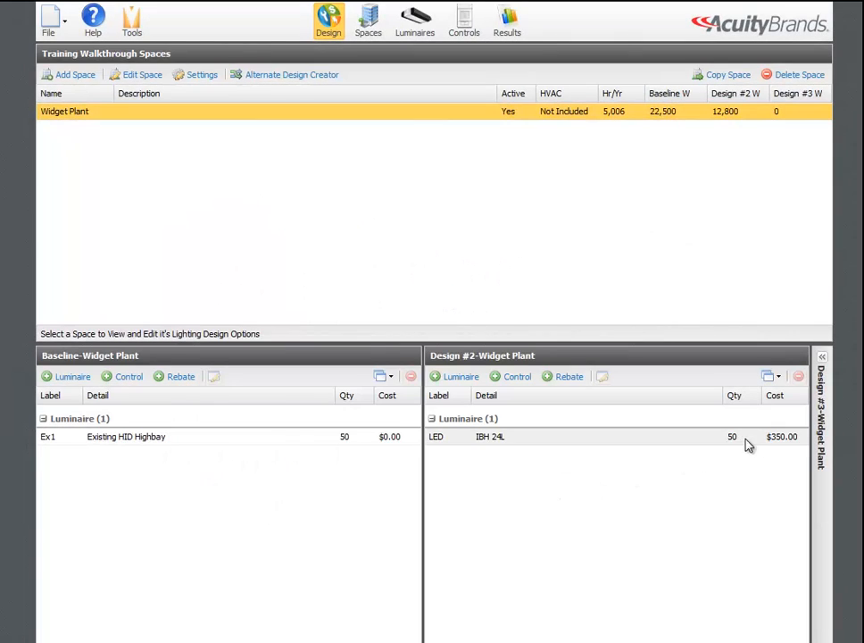
Step: Add the project's existing LED luminaire (IBH 24L) to Design #3 with a quantity of 50
left_click(823, 402)
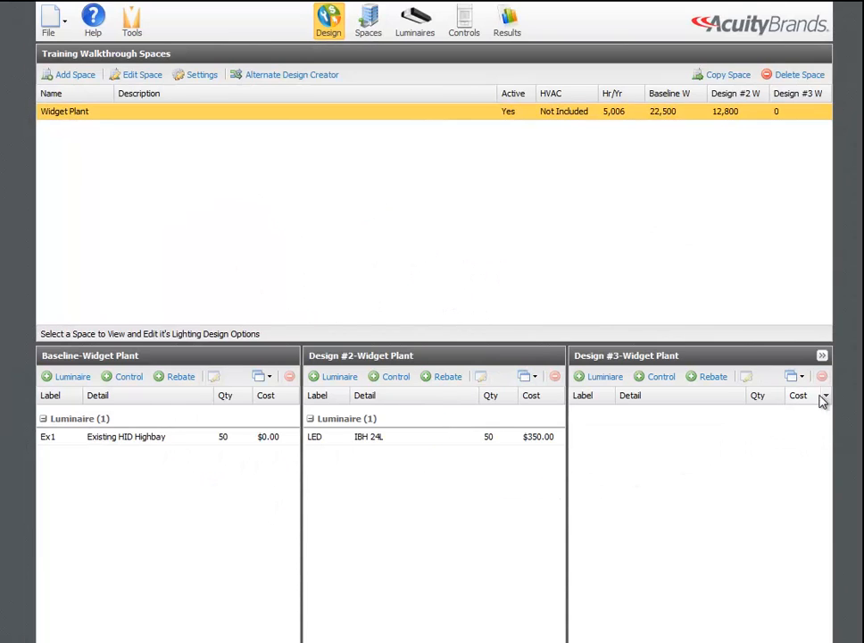
left_click(607, 386)
left_click(149, 136)
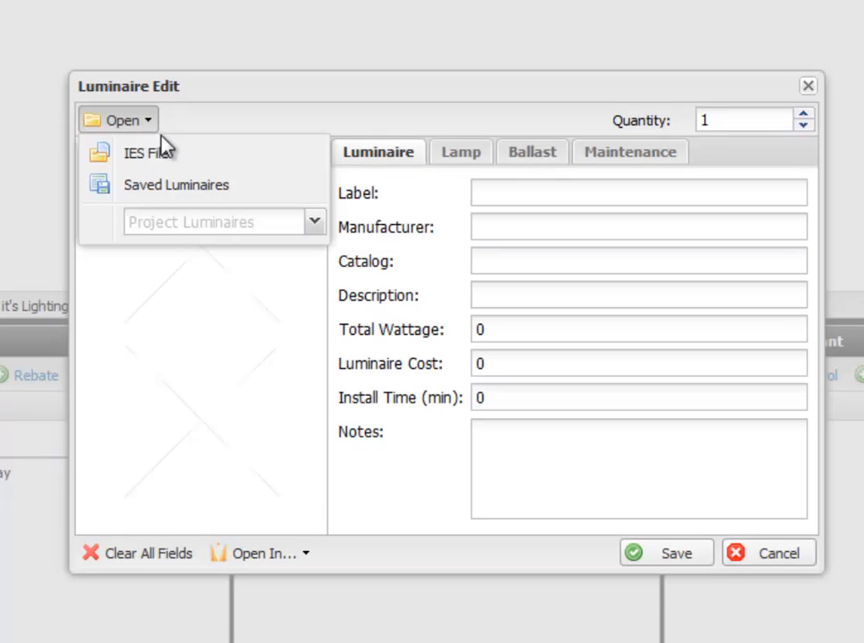
left_click(317, 224)
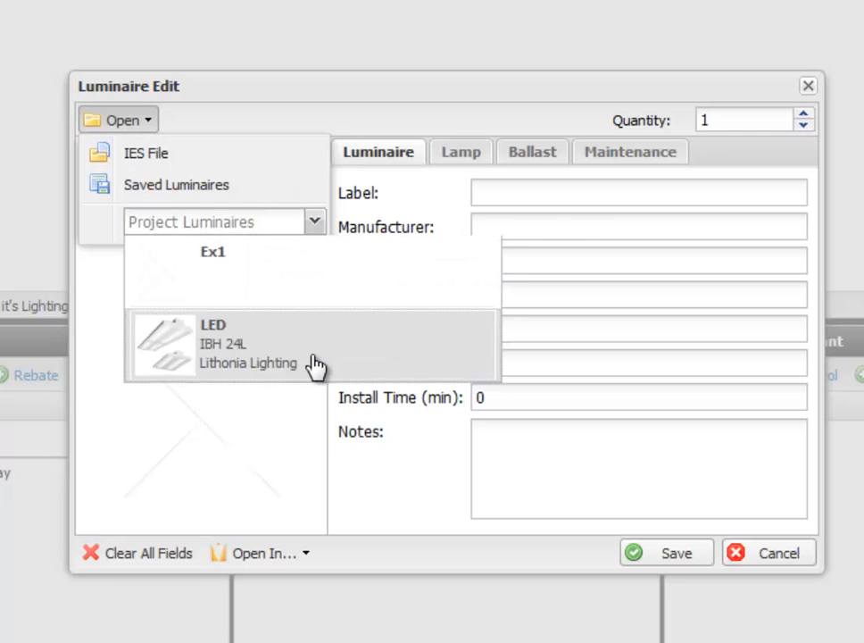
left_click(317, 367)
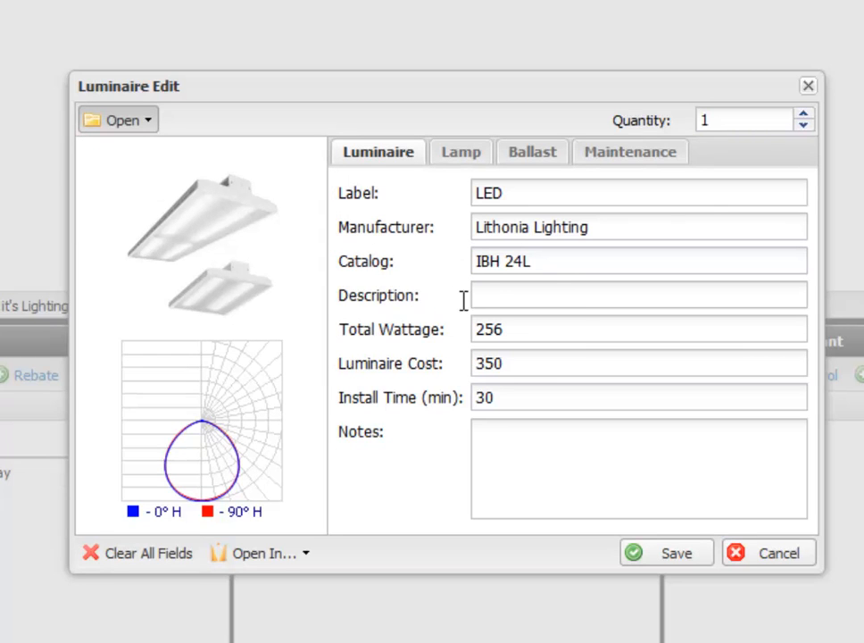
left_click(750, 125)
key("ctrl+a")
type("50")
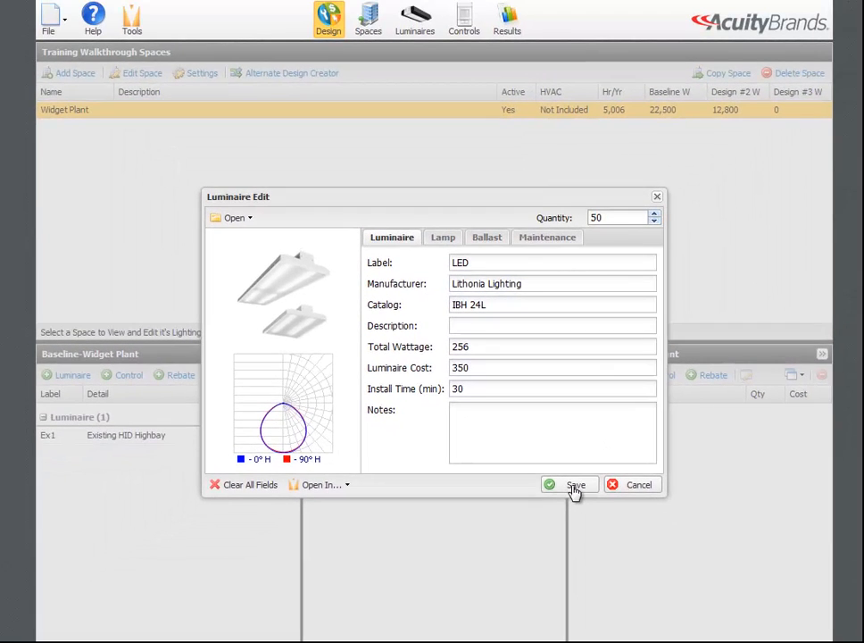
left_click(574, 488)
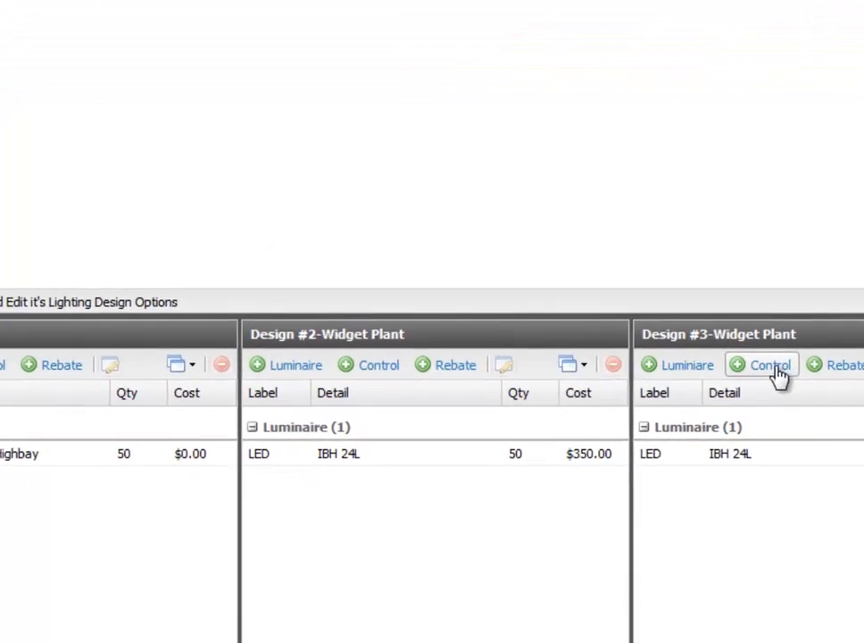
Step: Create an Occupancy lighting control for Design #3 with the label LC1
left_click(773, 367)
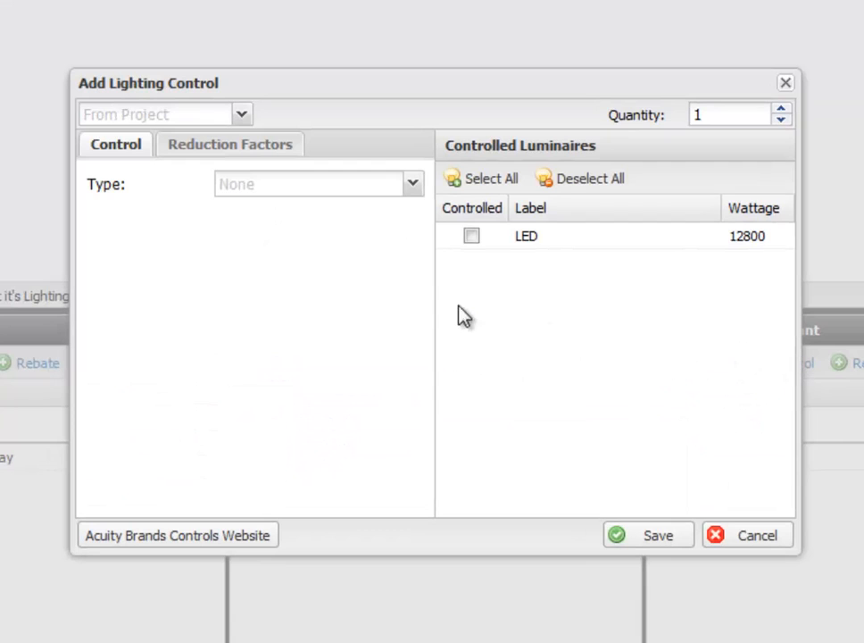
left_click(411, 186)
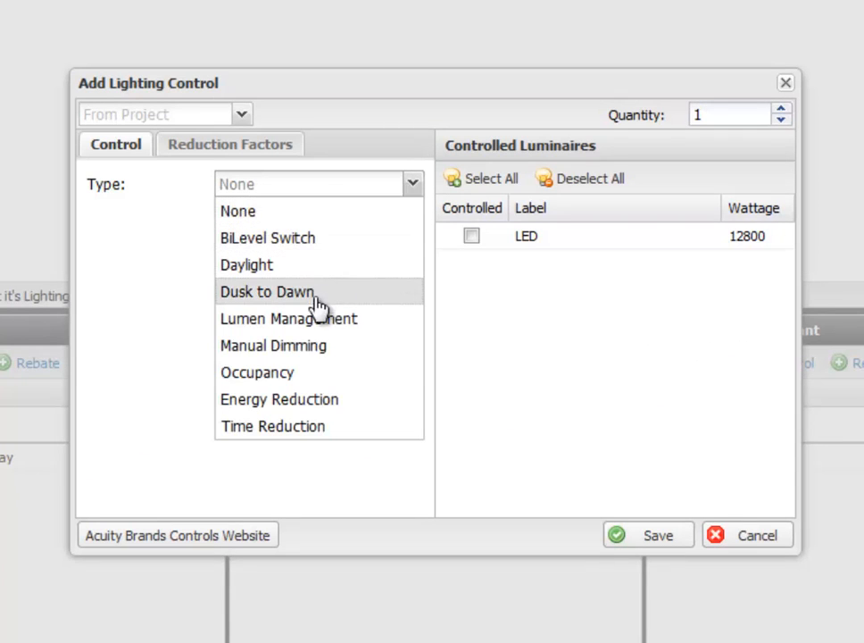
left_click(302, 372)
left_click(250, 225)
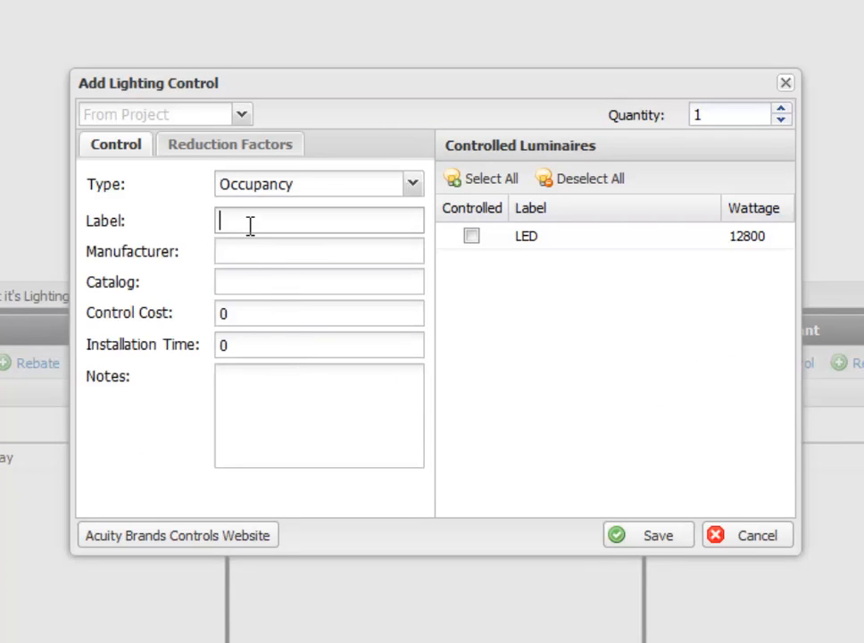
type("LC1")
key("Tab")
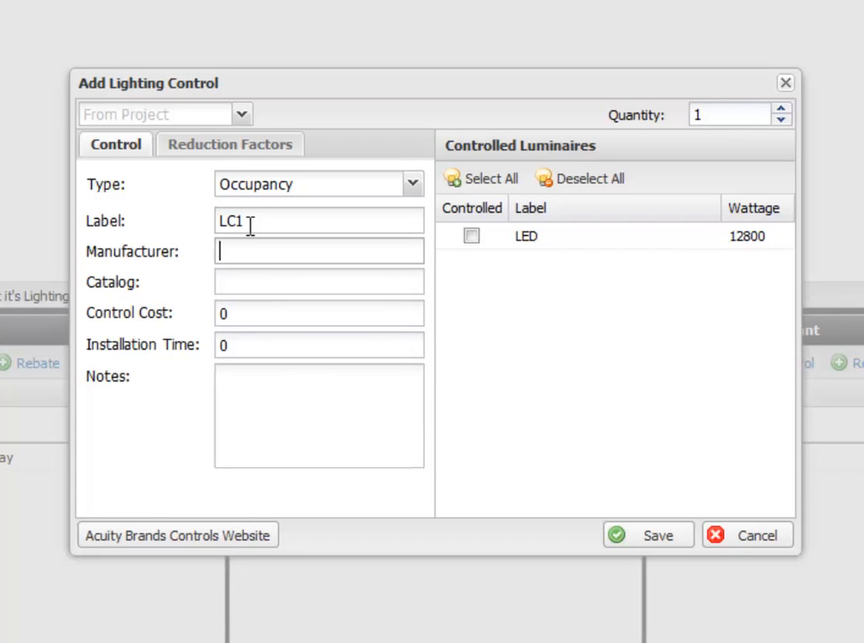
Step: Give the LC1 control manufacturer Sensor Switch, catalog CM 6, a cost of 150 and an installation time of 30
type("Sensor Switch")
key("Tab")
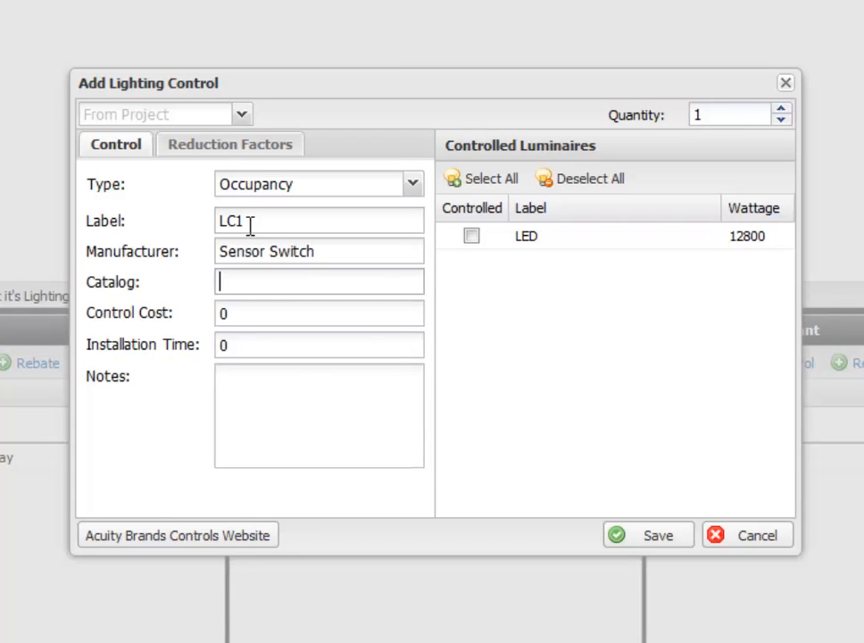
type("CM 6")
key("Tab")
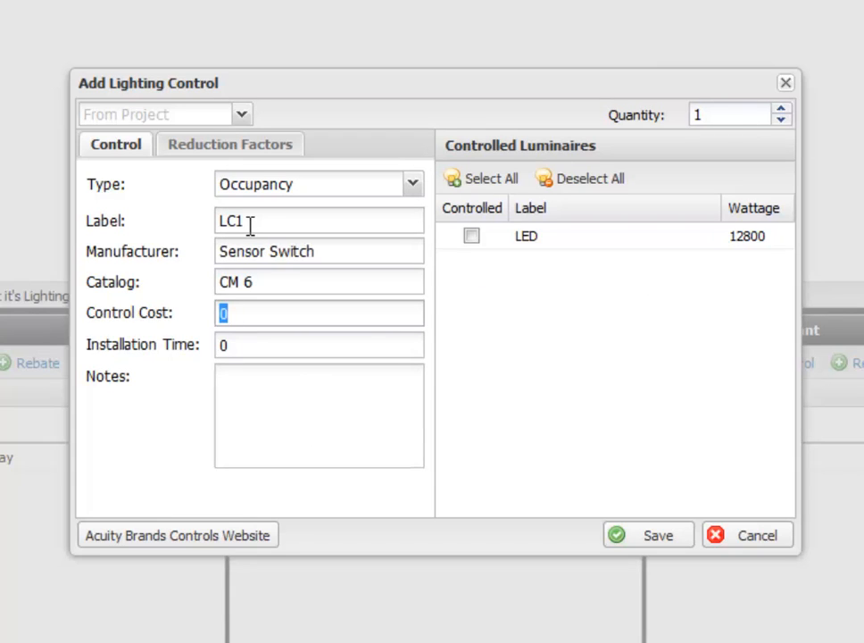
type("150")
key("Tab")
type("30")
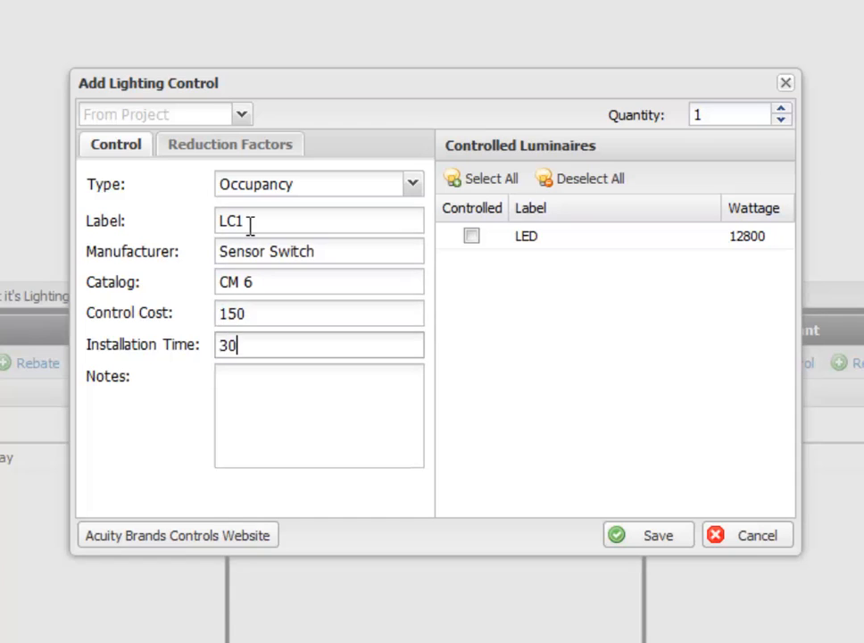
Step: Keep the LC1 control's default reduction factors, assign it to the LED luminaire and save it
left_click(250, 157)
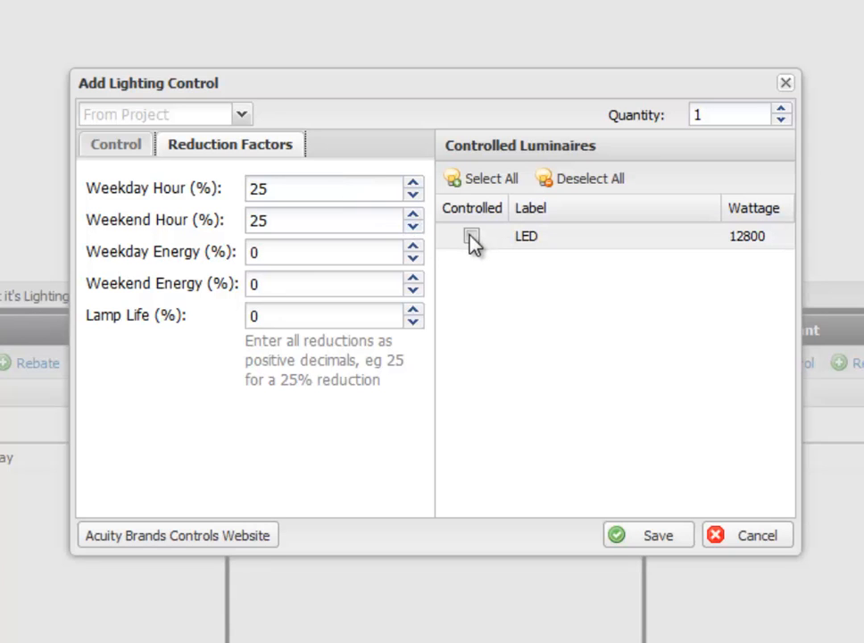
left_click(472, 237)
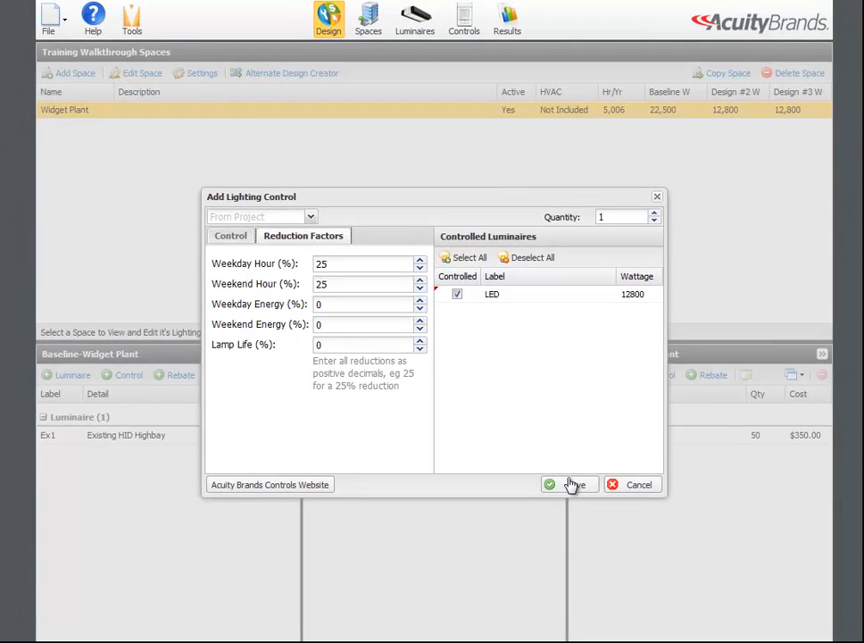
left_click(591, 496)
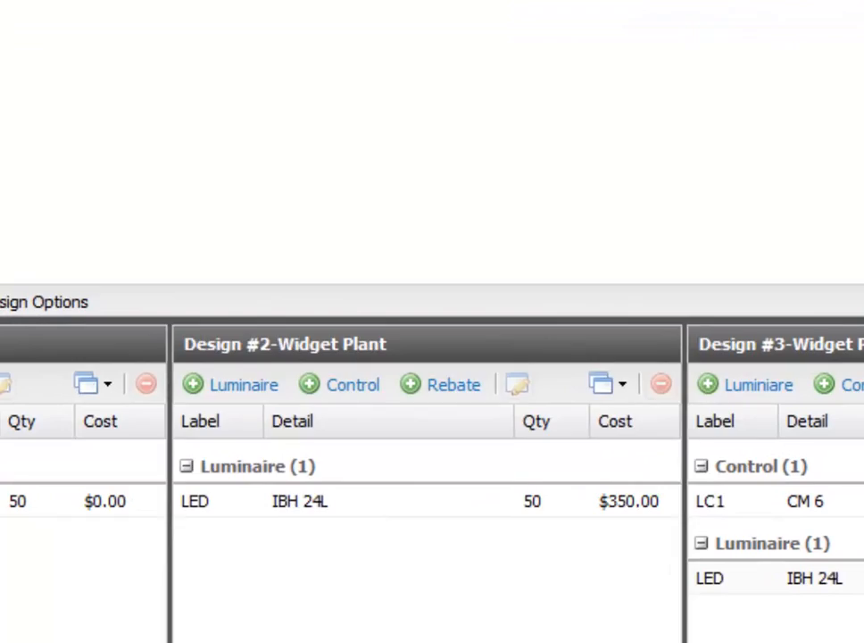
Step: Create a rebate for Design #3 named PECO Rebate with a value of 250
left_click(714, 376)
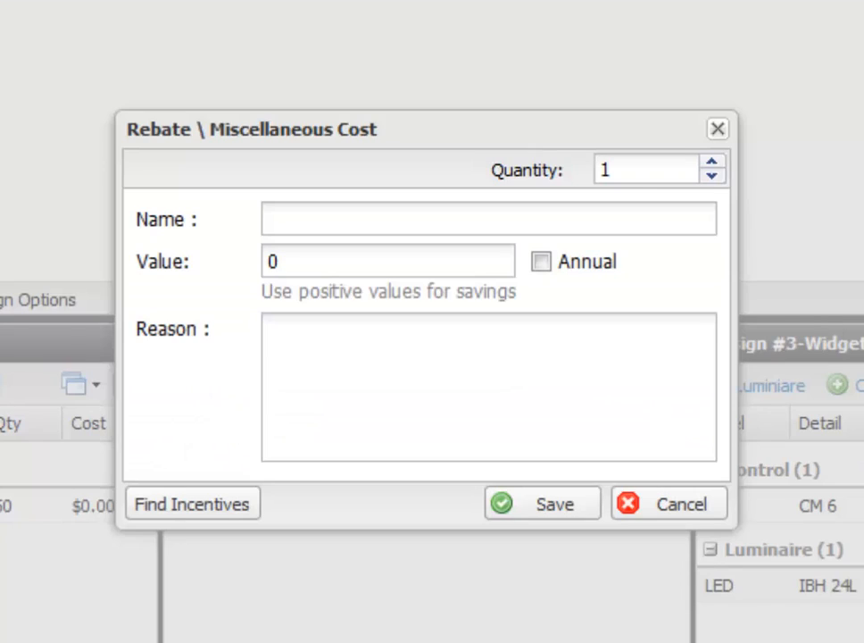
left_click(372, 227)
type("Pe")
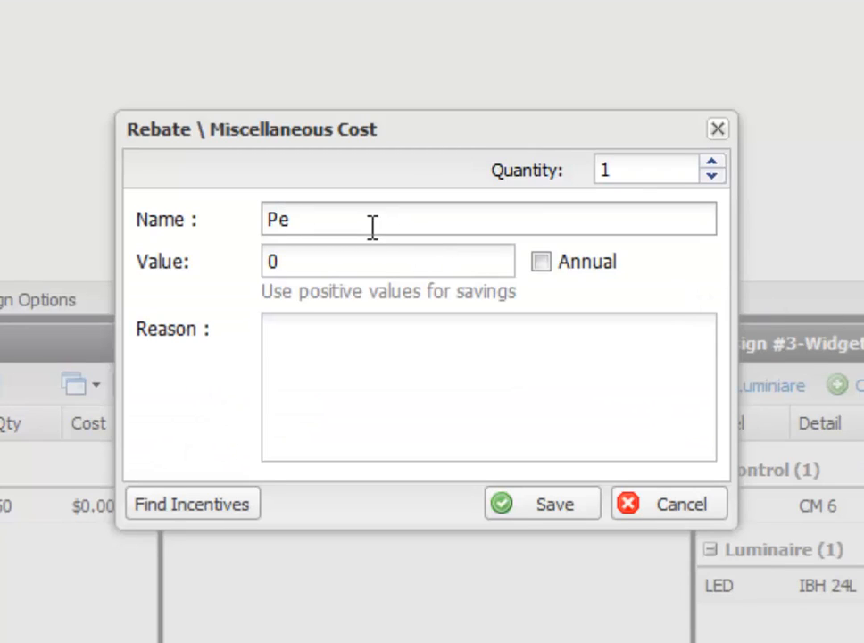
key("BackSpace")
type("ECO Rebate")
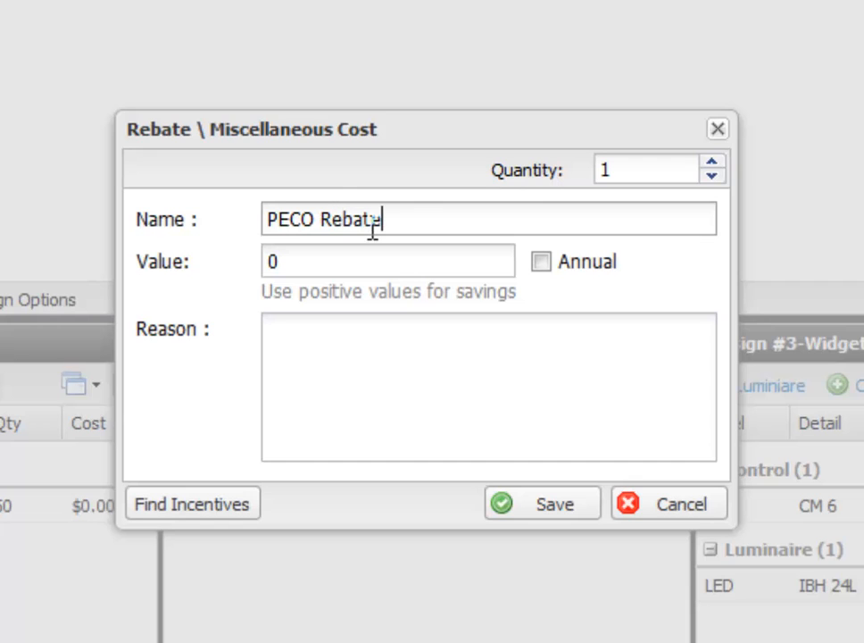
key("Tab")
type("250")
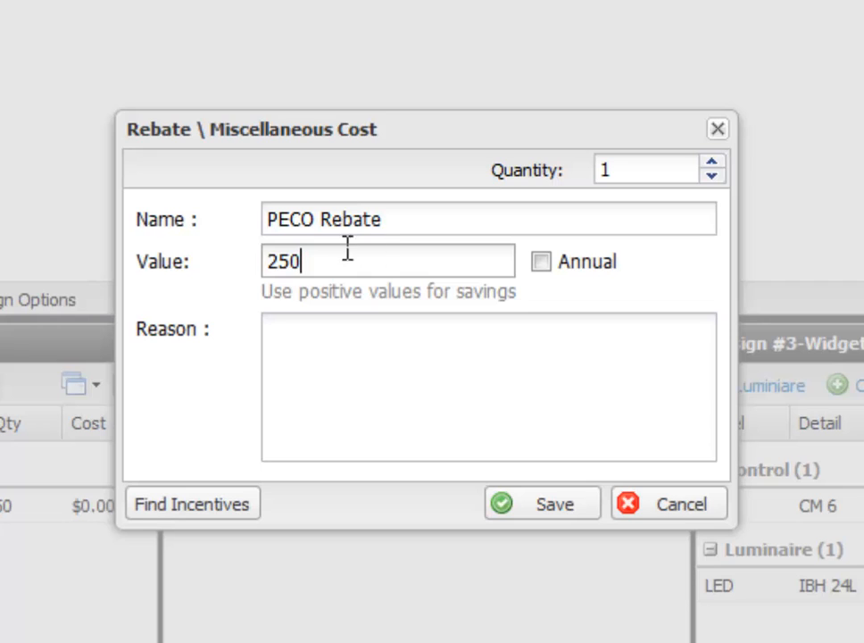
Step: Enter kWh Reduction as the reason for the PECO Rebate and save it
left_click(278, 346)
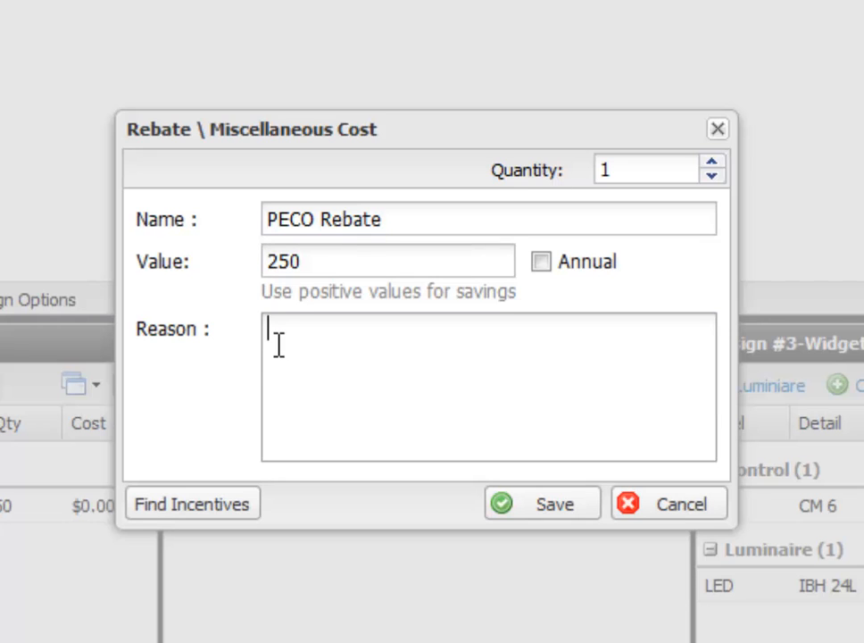
type("kWh Reduction")
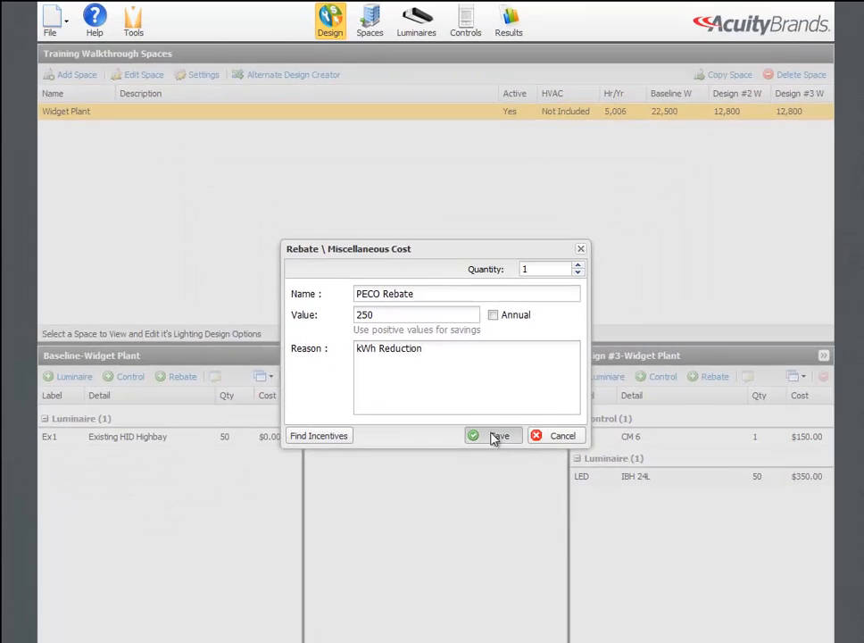
left_click(494, 437)
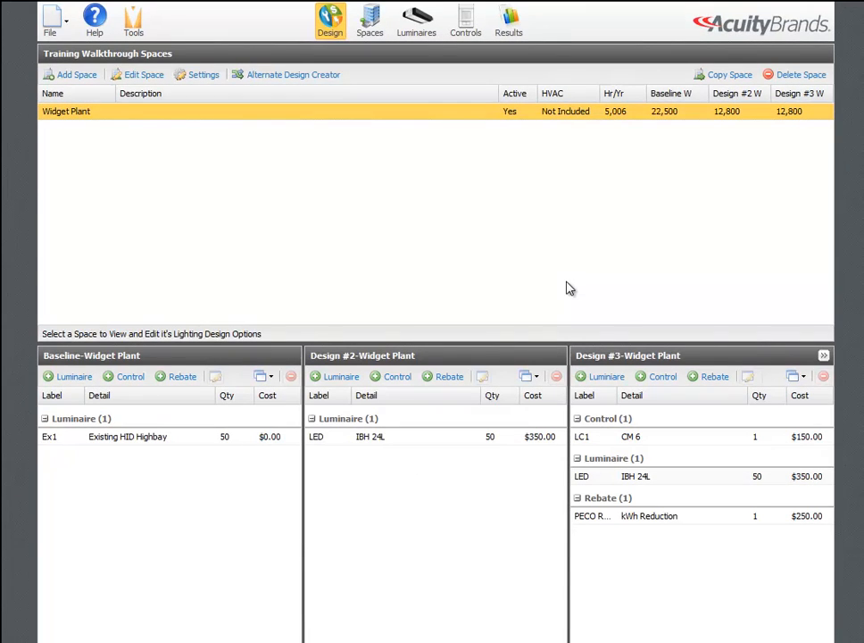
Step: Show the economic results comparing the Baseline, Design #2 and Design #3
left_click(510, 32)
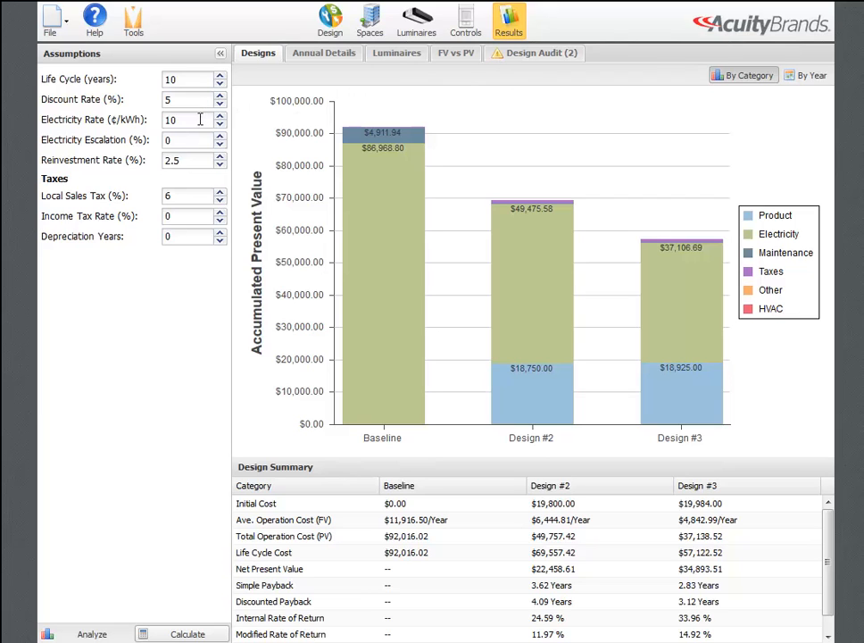
Step: Read the Discount Rate help article in the Assumptions help section, and close the help
left_click(96, 20)
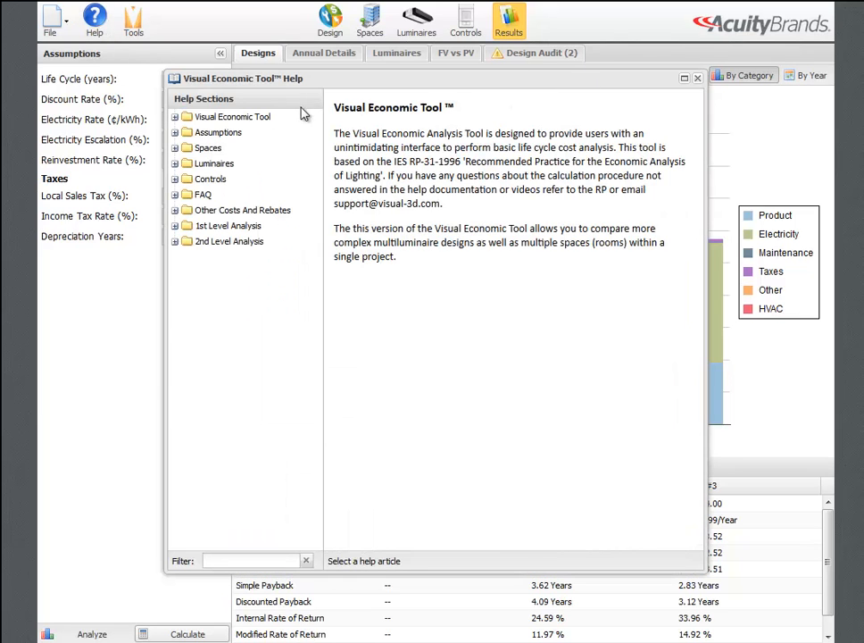
left_click(186, 132)
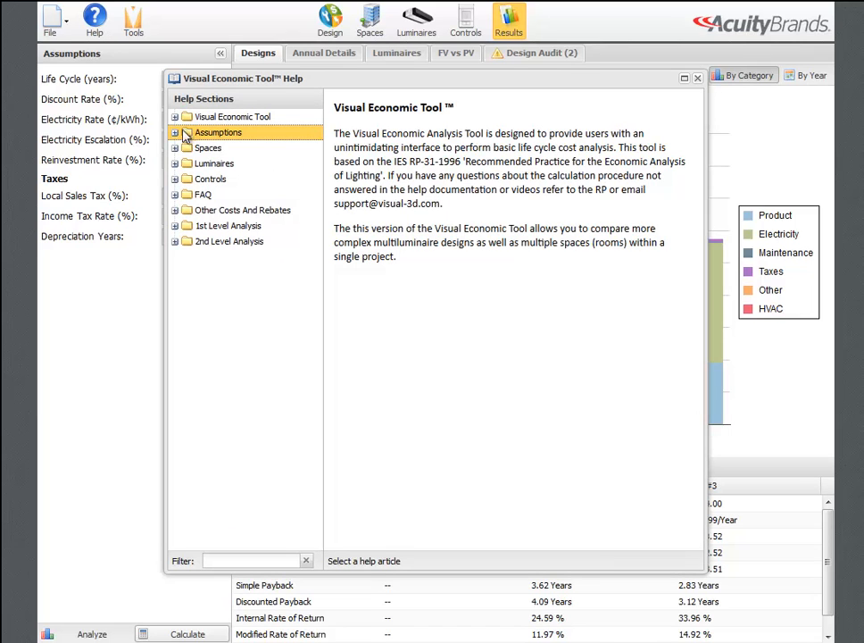
left_click(176, 132)
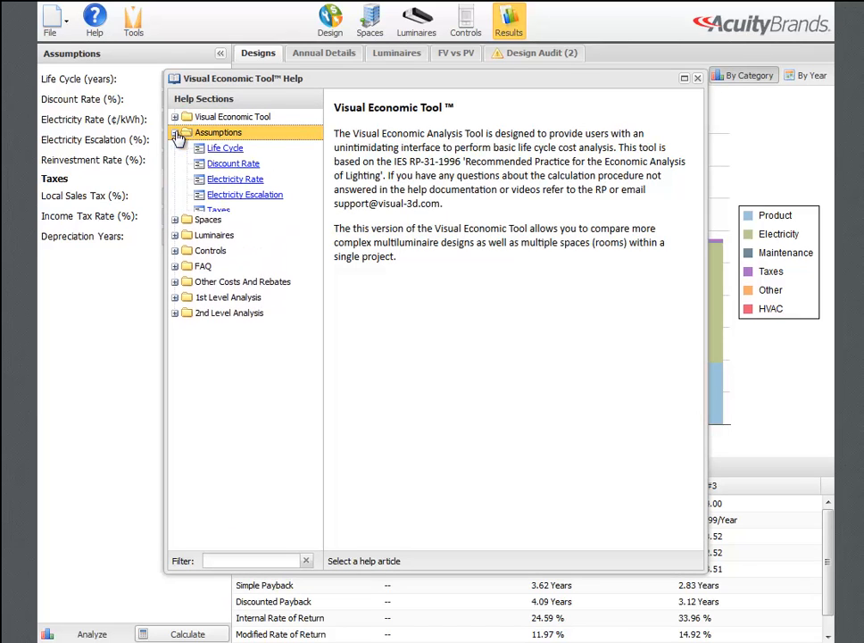
left_click(251, 164)
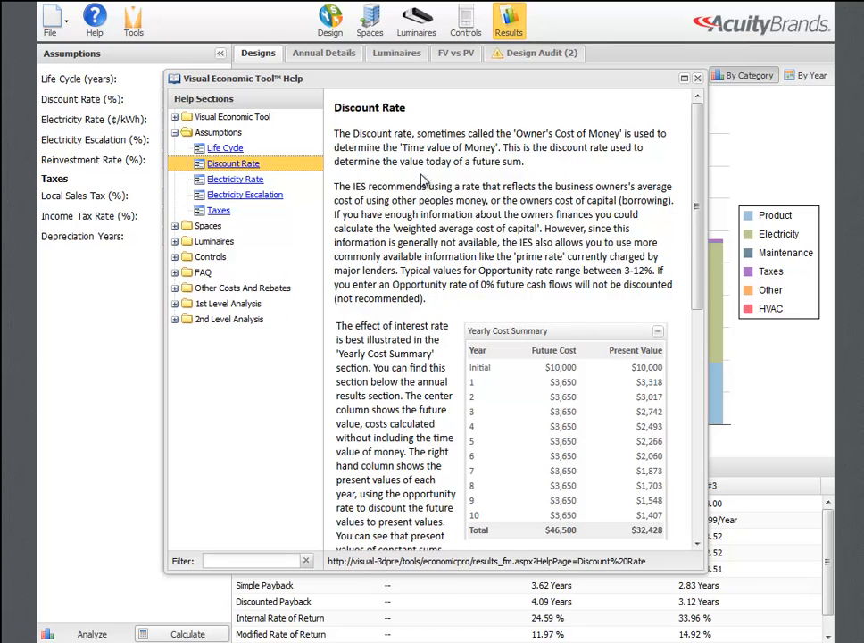
left_click(698, 80)
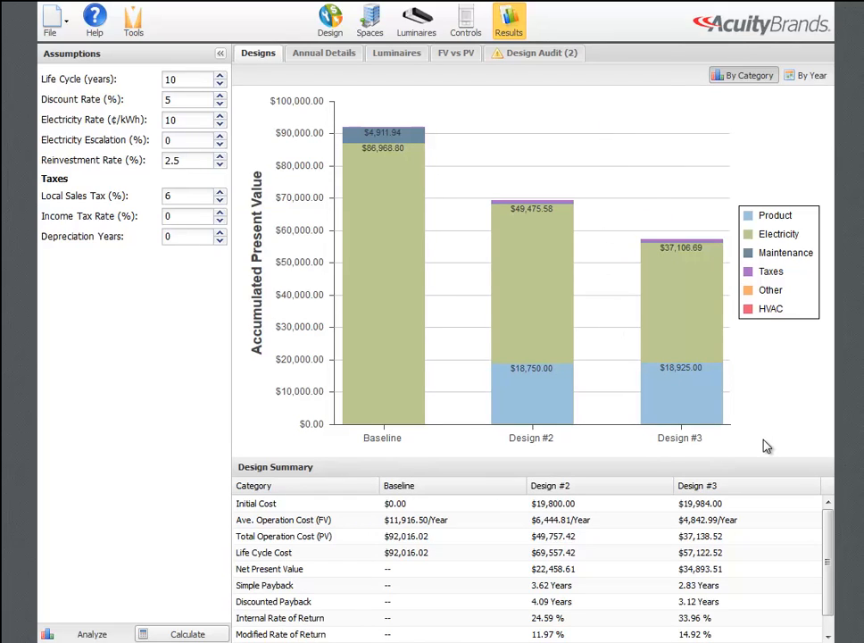
Step: Compare the designs' Net Present Value, Simple Payback, Discounted Payback, Internal Rate of Return and Modified Rate of Return in the Design Summary
left_click(749, 571)
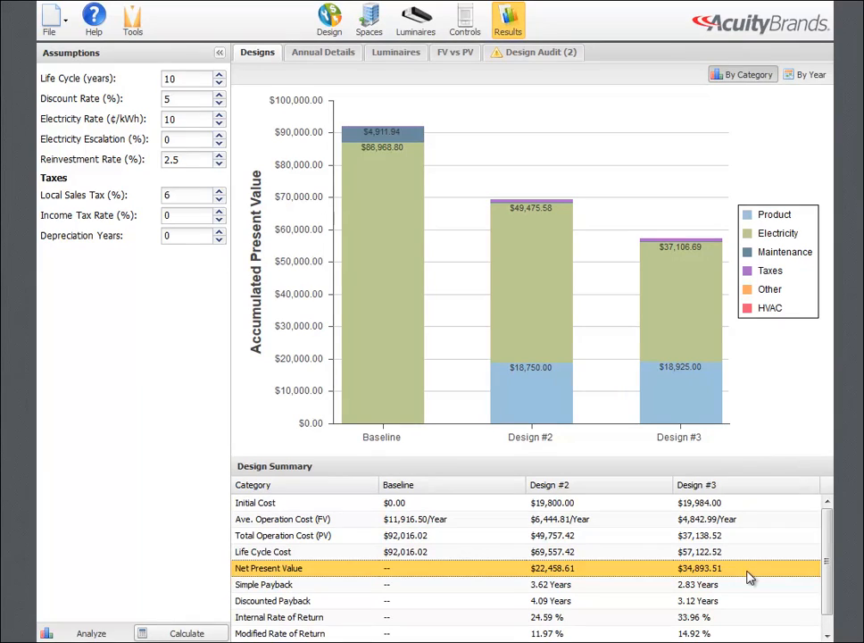
left_click(744, 585)
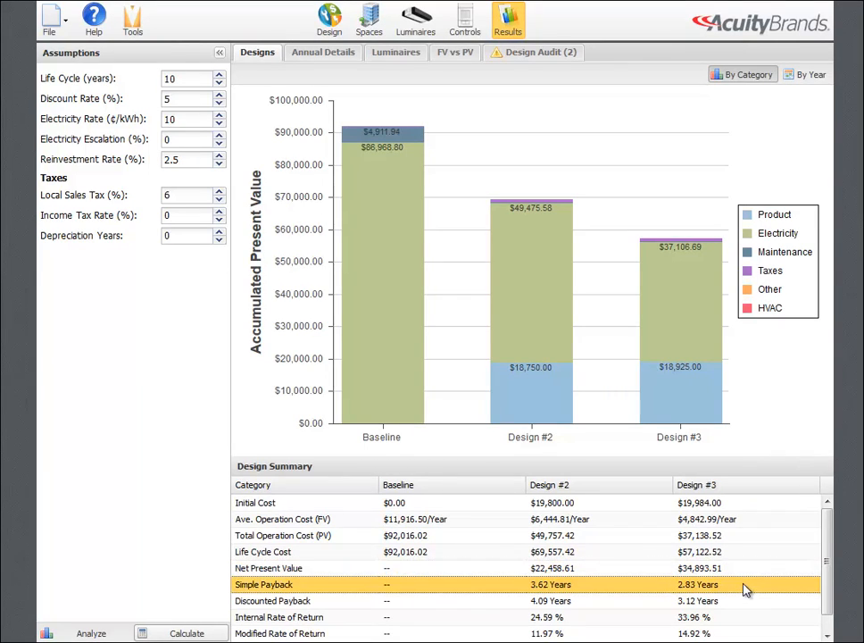
left_click(738, 603)
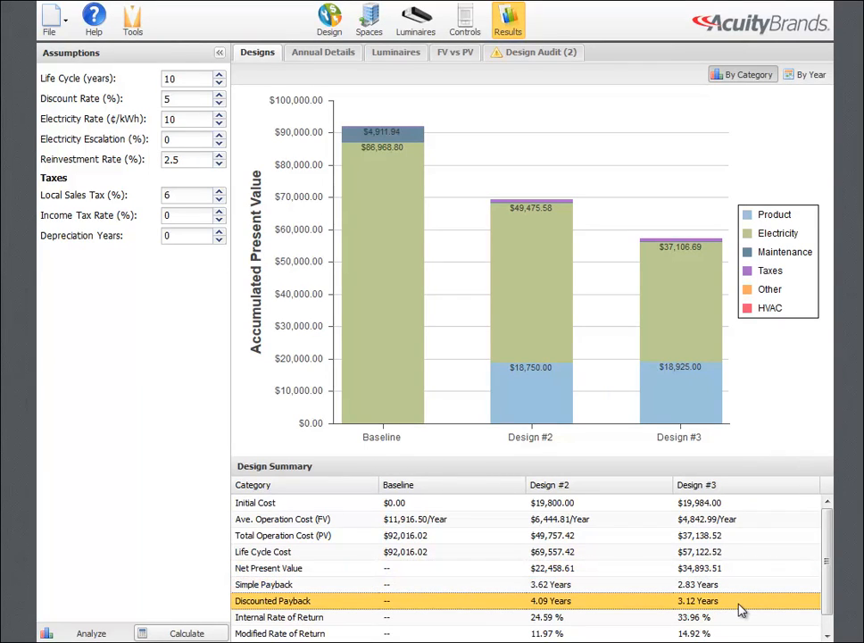
left_click(739, 624)
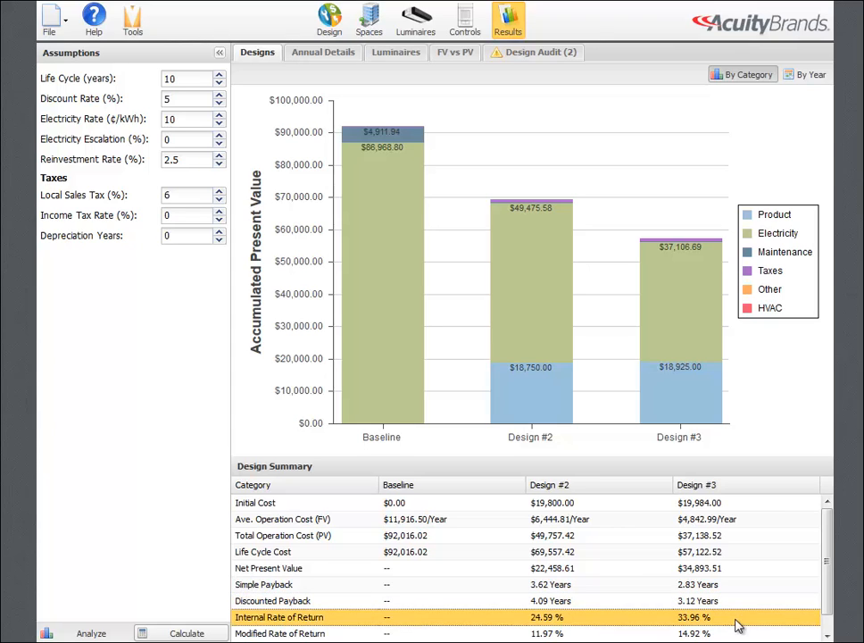
left_click(737, 632)
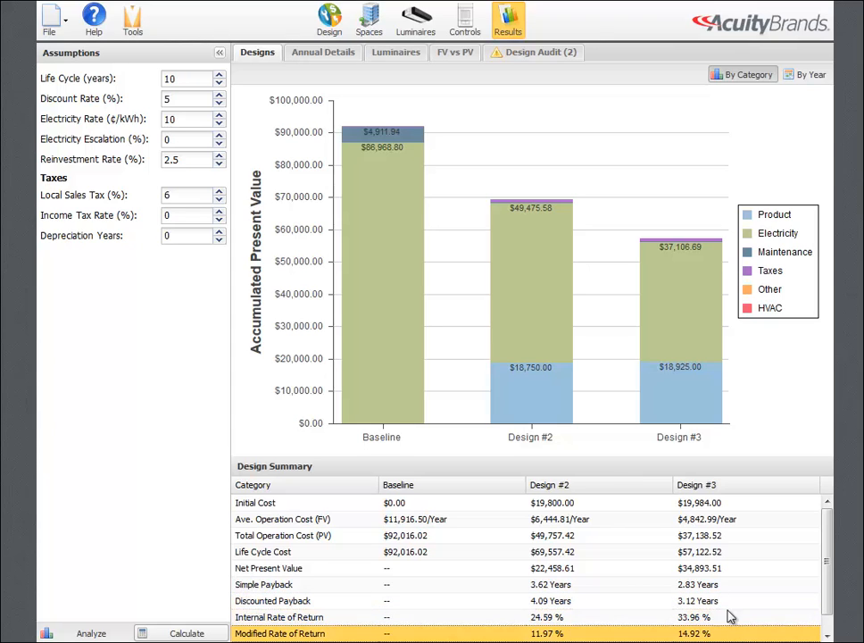
Step: Review the Widget Plant's annual details for the Average year, and check the Design Audit warnings
left_click(309, 56)
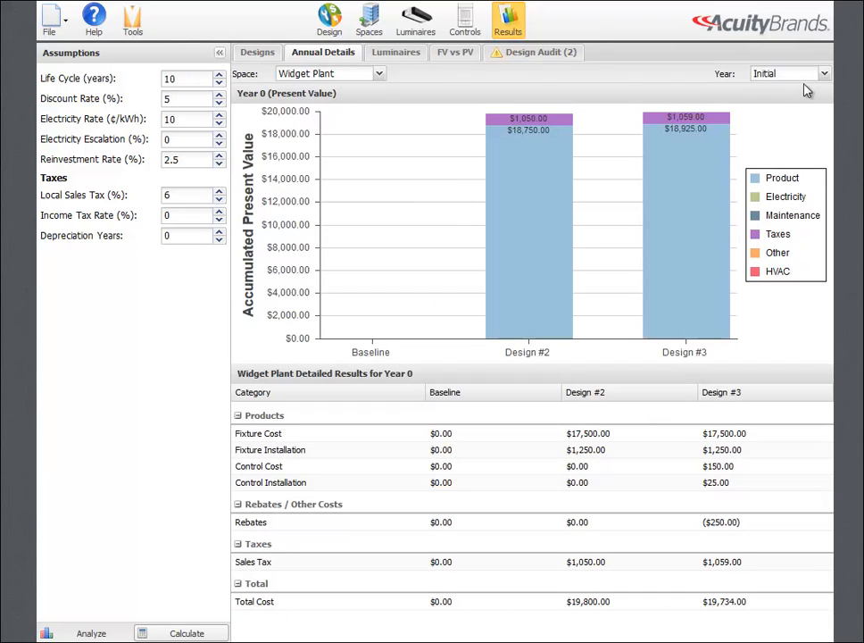
left_click(824, 75)
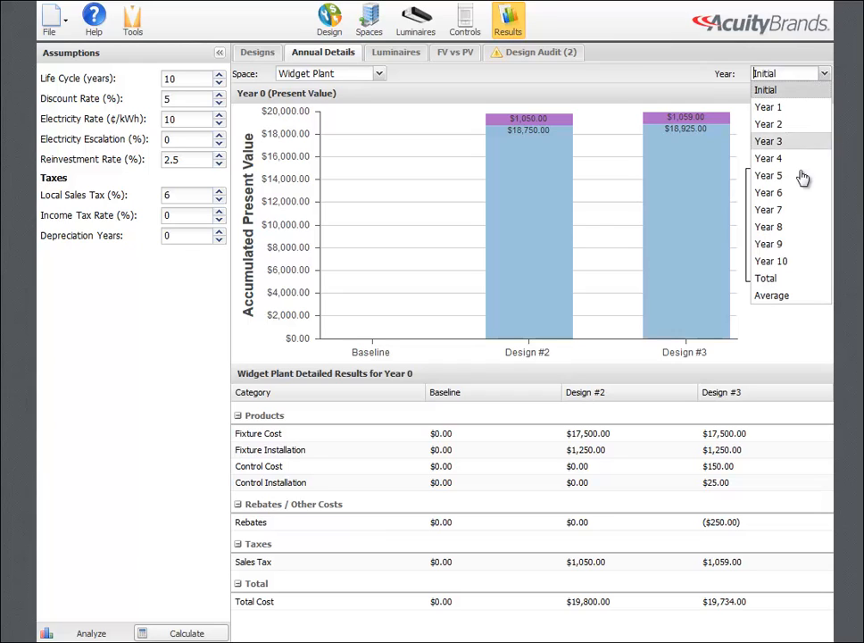
left_click(782, 302)
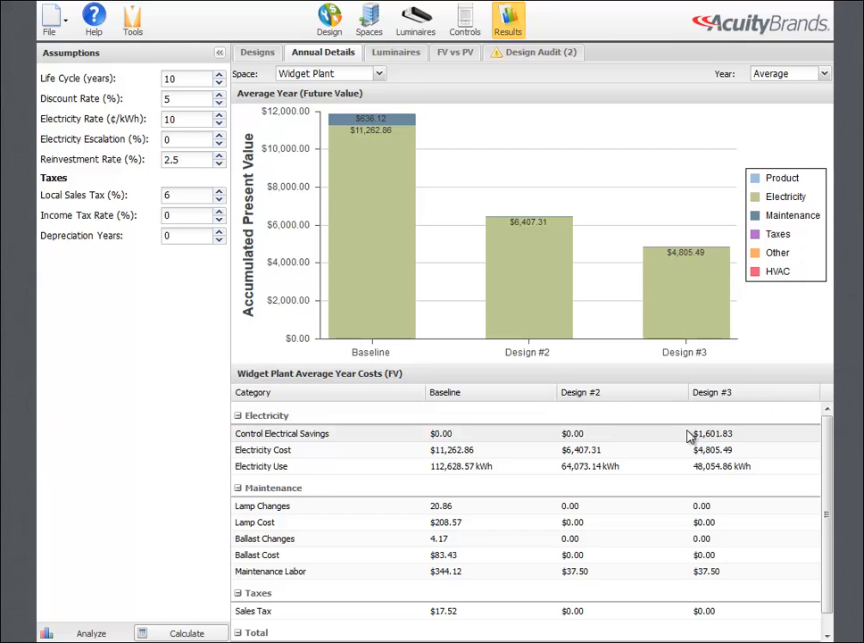
left_click(518, 56)
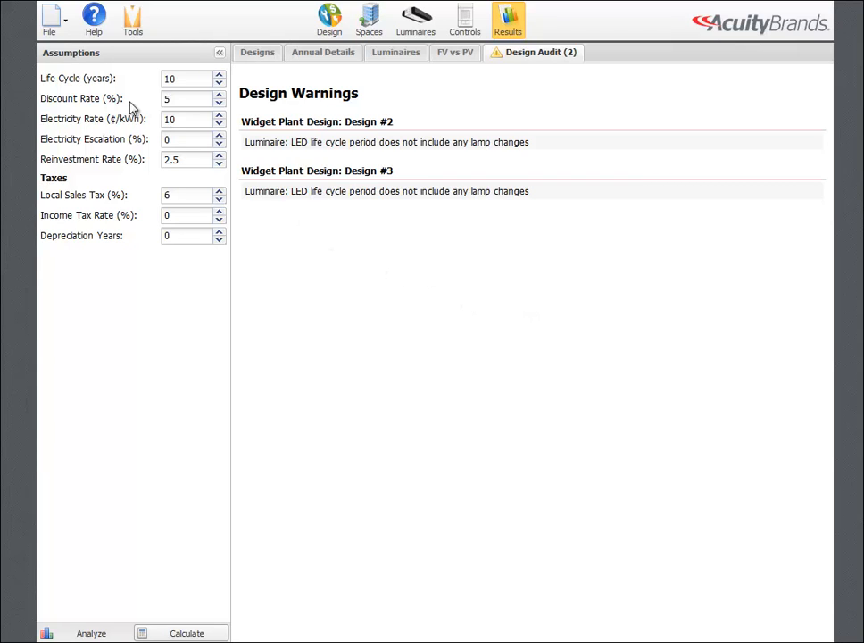
Step: Start a project report and set its cover icon to 06_calculator.png from the My Images folder in Visual Cloud
left_click(51, 21)
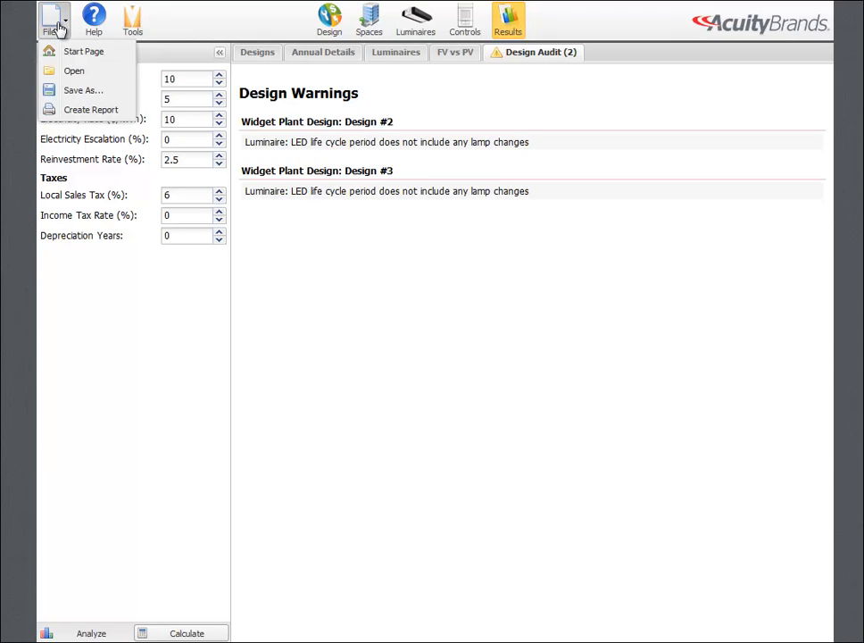
left_click(88, 112)
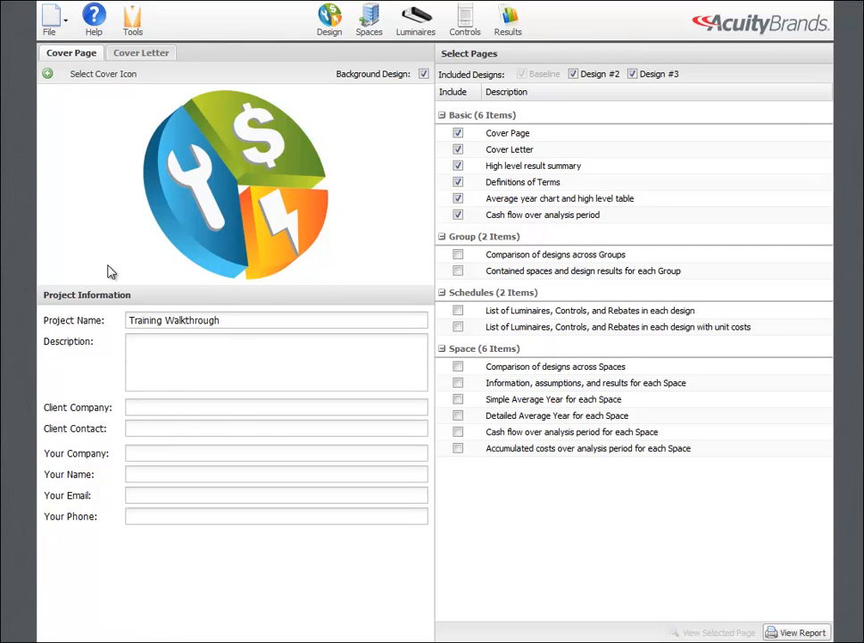
left_click(103, 80)
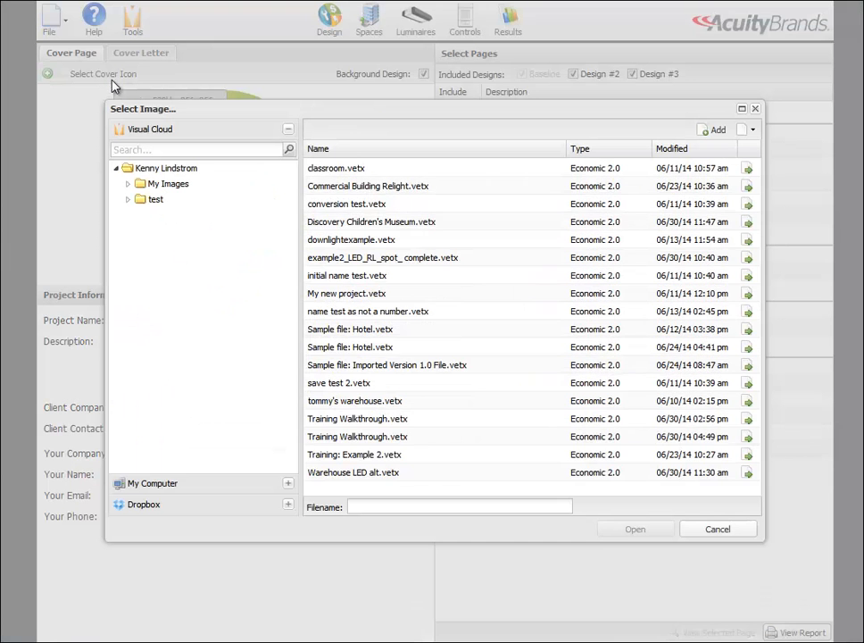
left_click(172, 185)
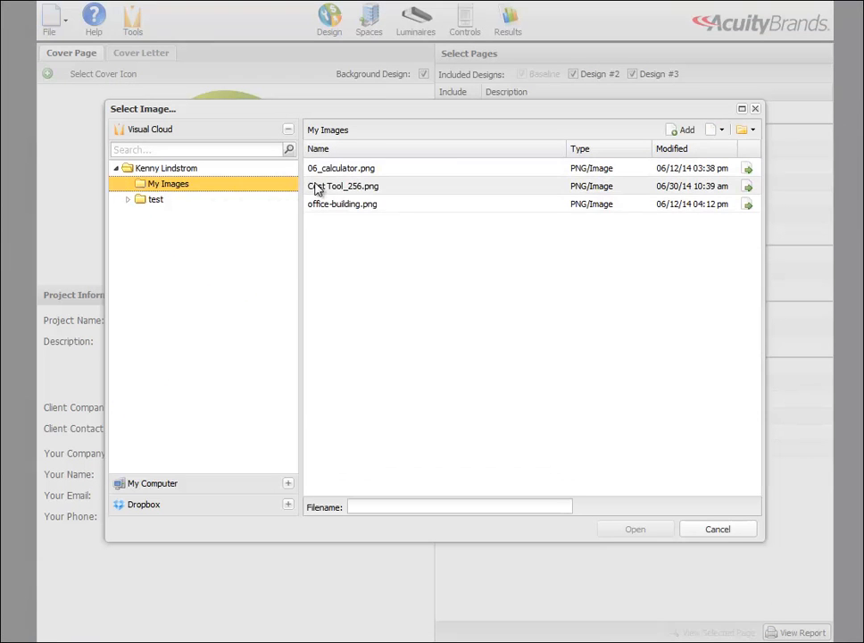
left_click(347, 171)
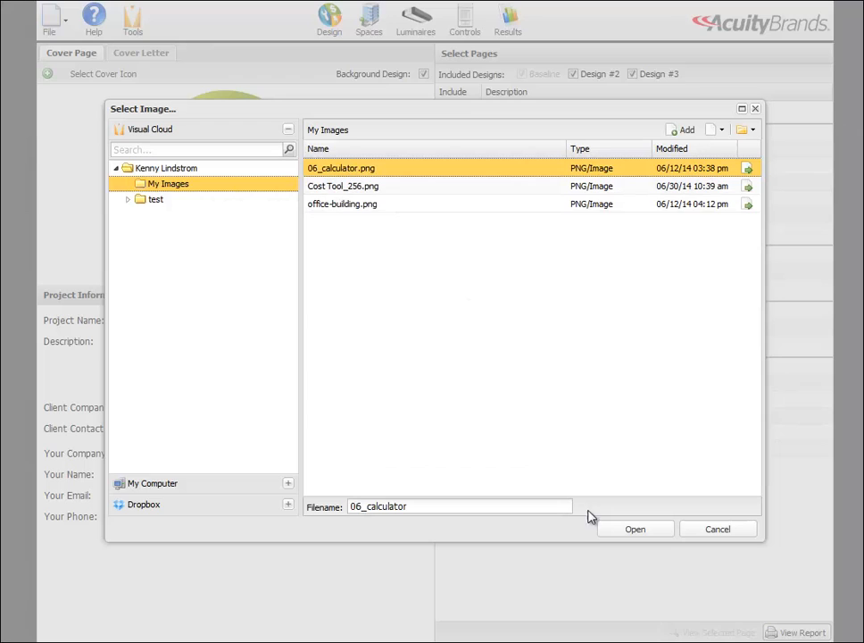
left_click(632, 531)
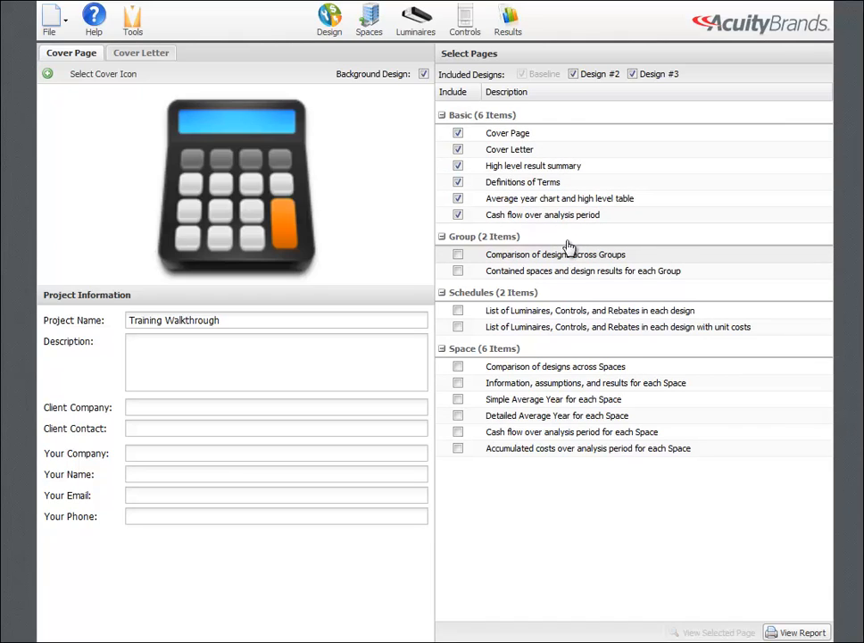
Step: Generate the report with the selected pages and look through its cover page and Executive Summary
left_click(798, 633)
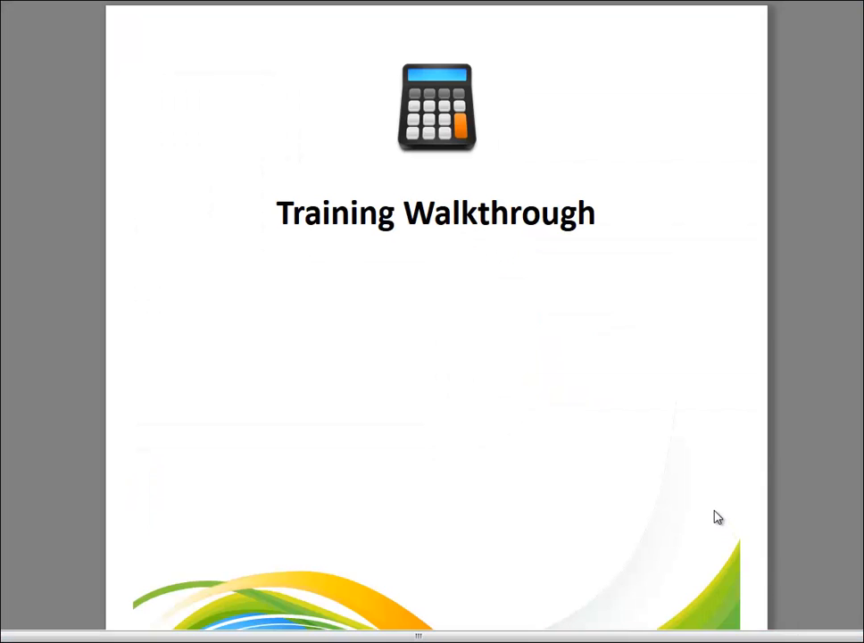
scroll(715, 512, "down", 1)
scroll(714, 511, "down", 1)
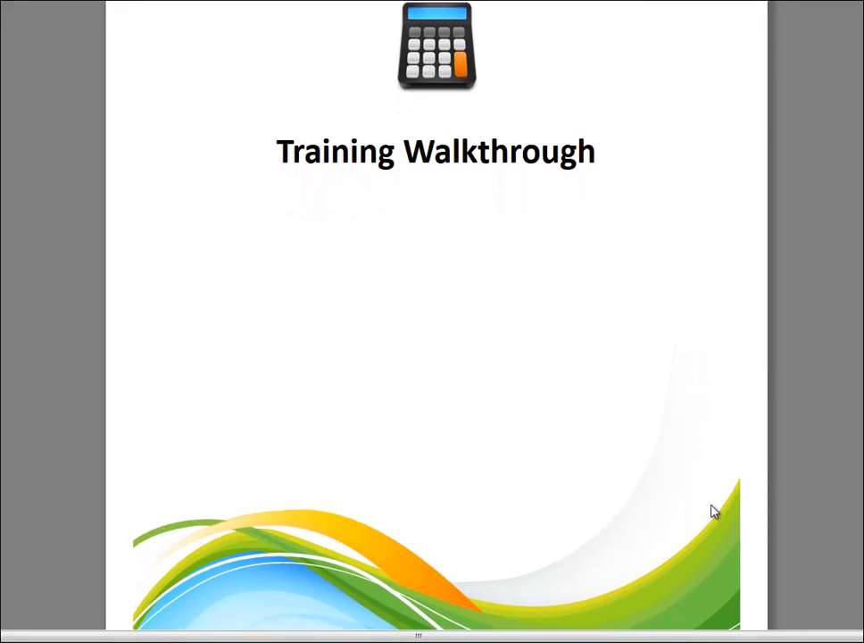
scroll(715, 511, "down", 2)
scroll(714, 512, "down", 5)
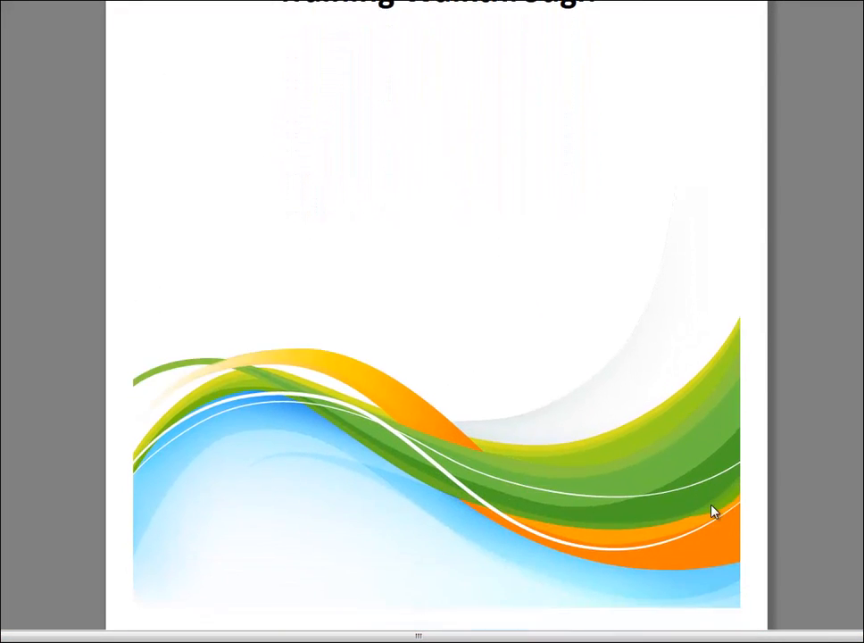
scroll(715, 512, "down", 8)
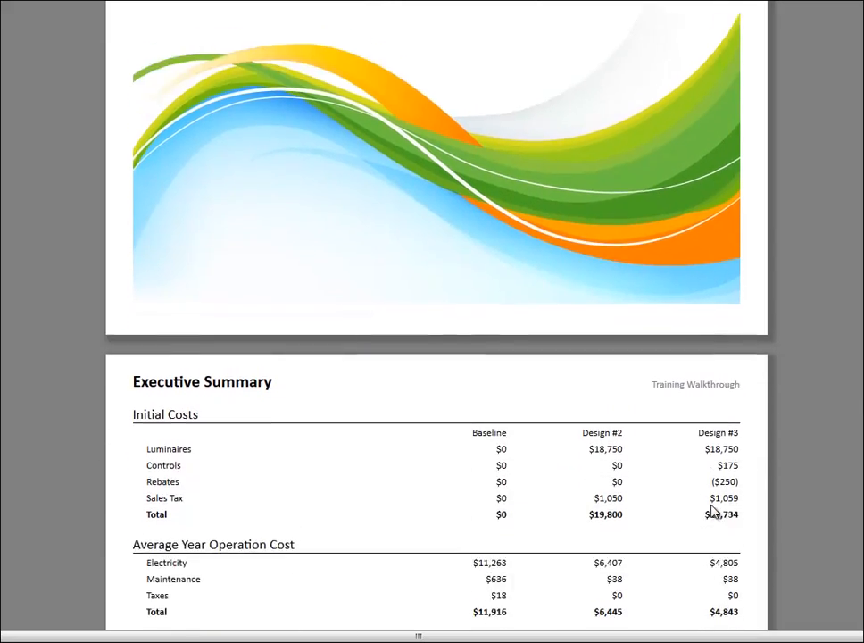
scroll(714, 511, "down", 6)
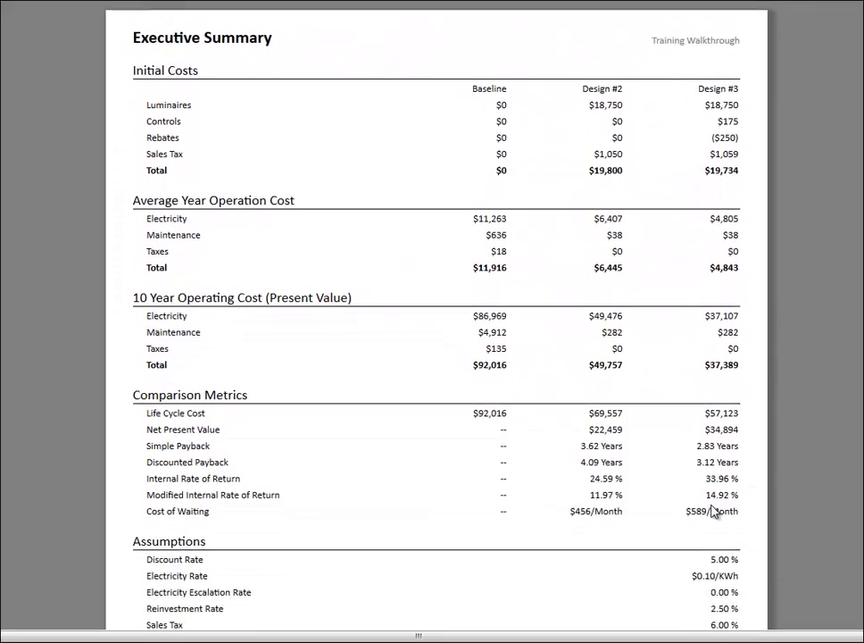
scroll(714, 512, "down", 9)
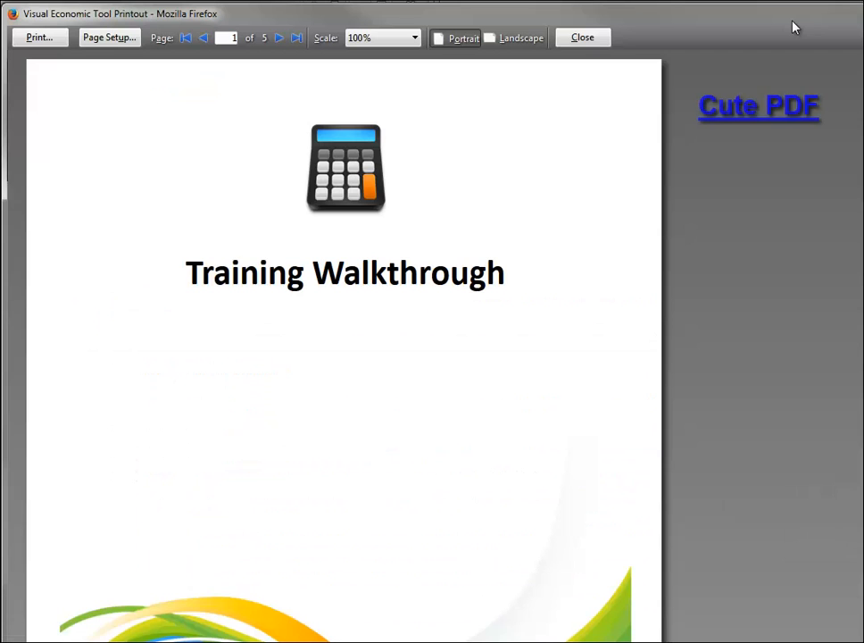
Step: Print all report pages with the doPDF v7 printer, saving them to the desktop as Visual Economic Tool Printout.pdf
left_click(52, 39)
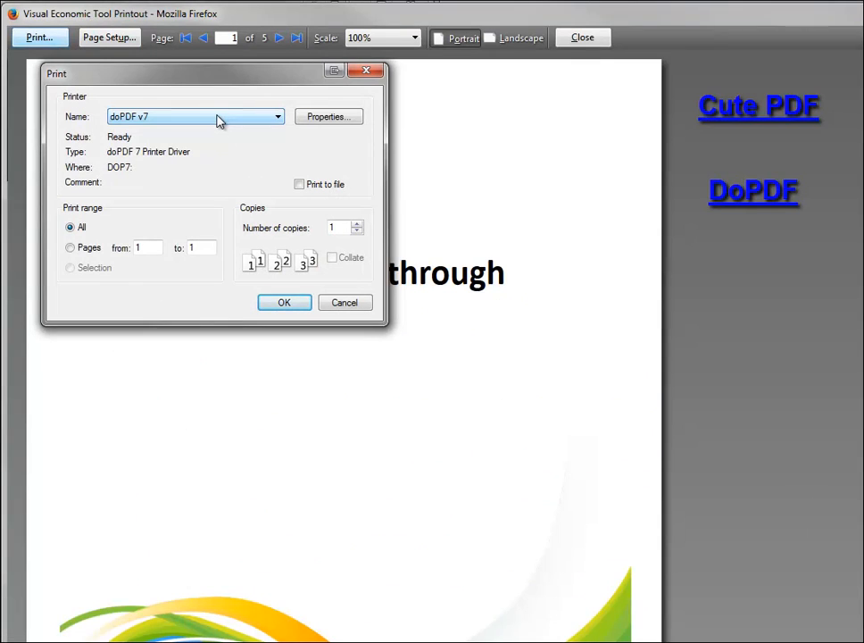
left_click(284, 303)
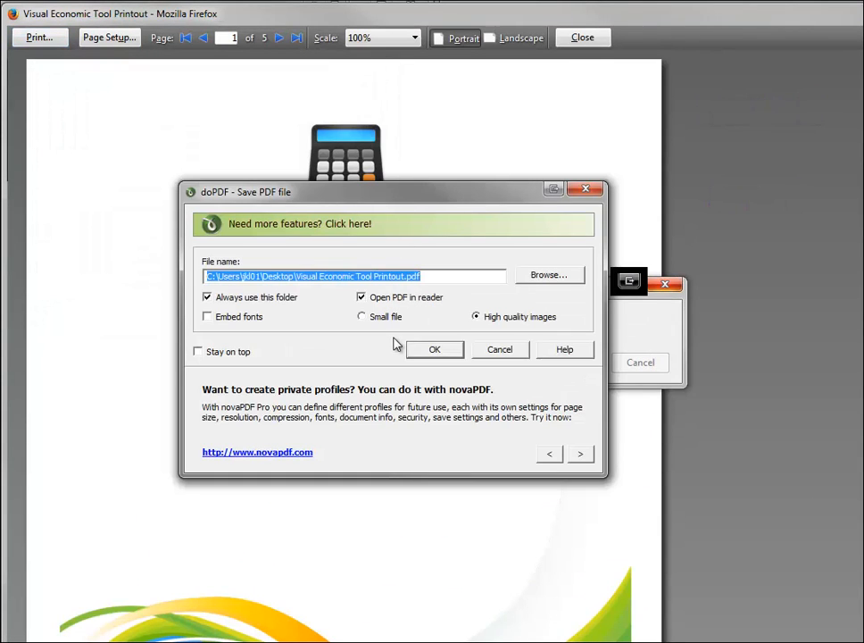
left_click(420, 352)
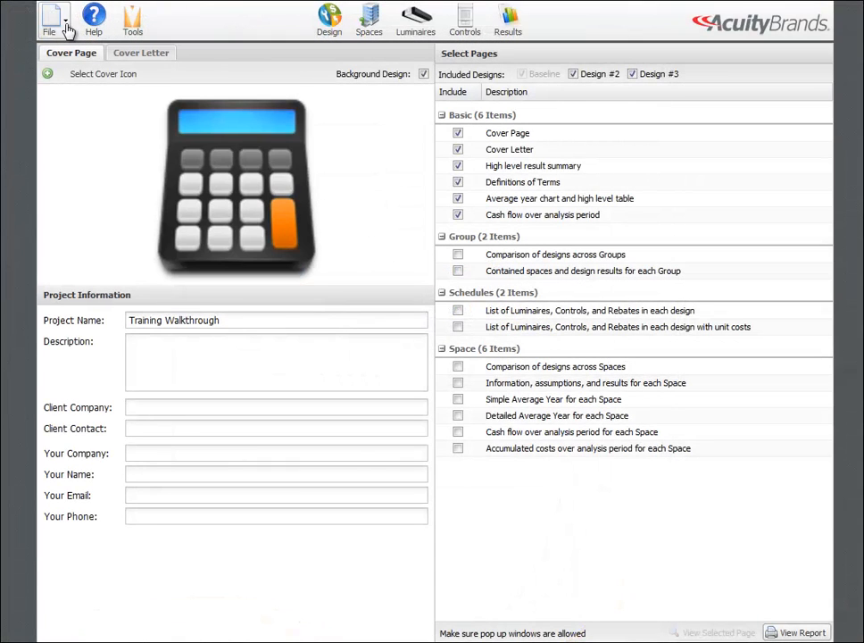
Step: Save the project to My Computer under the file name My Project
left_click(66, 27)
left_click(93, 90)
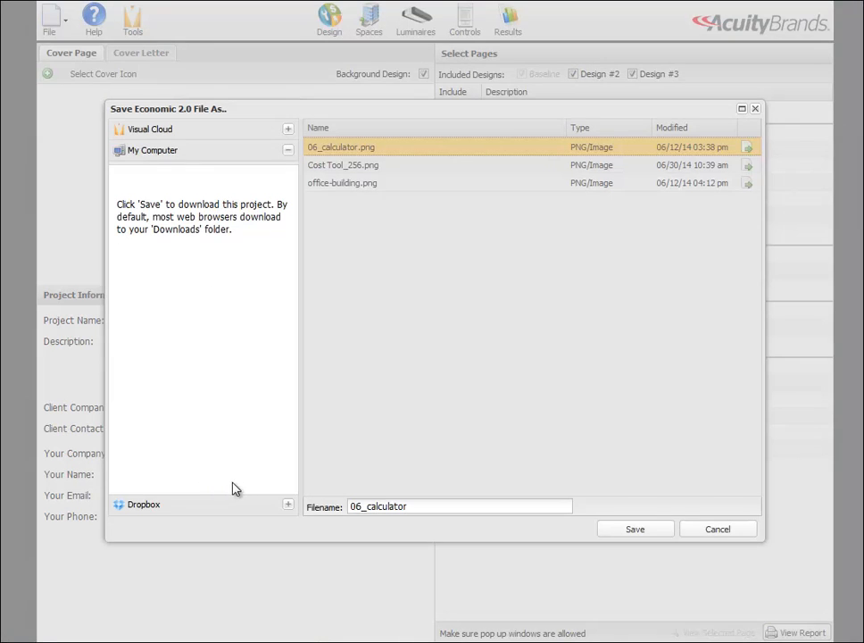
left_click_drag(438, 502, 328, 503)
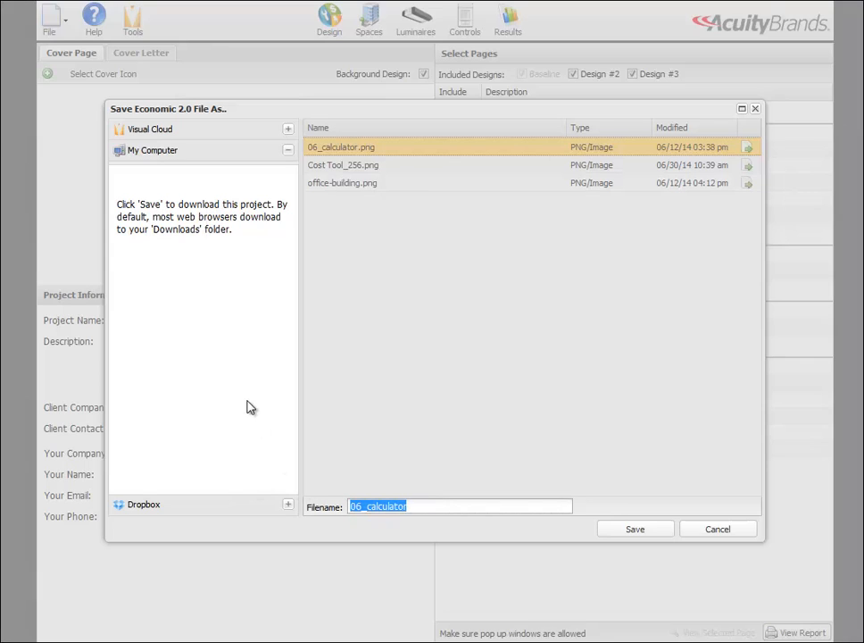
type("My Pro")
type("ject")
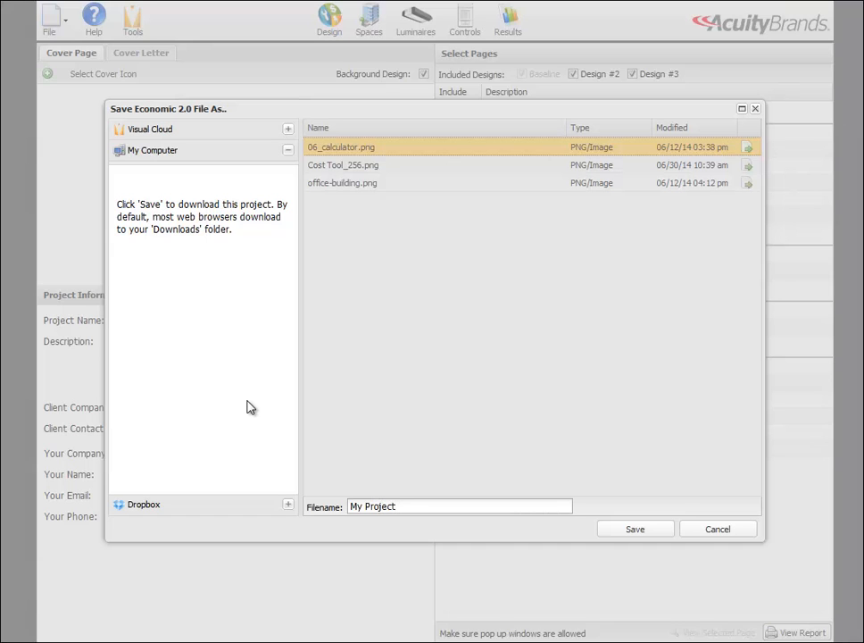
left_click(657, 534)
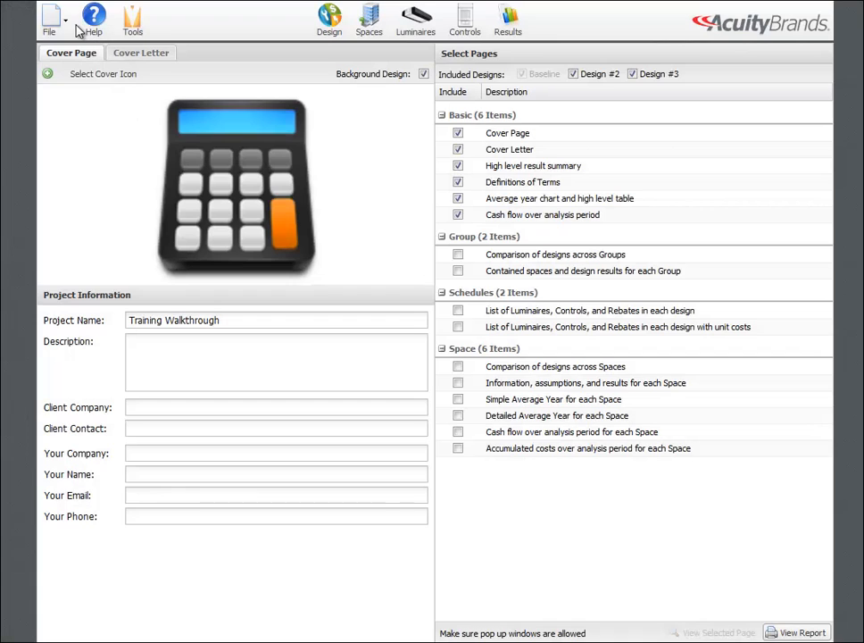
Step: Choose the account's root folder in Visual Cloud as the location for saving My Project
left_click(48, 18)
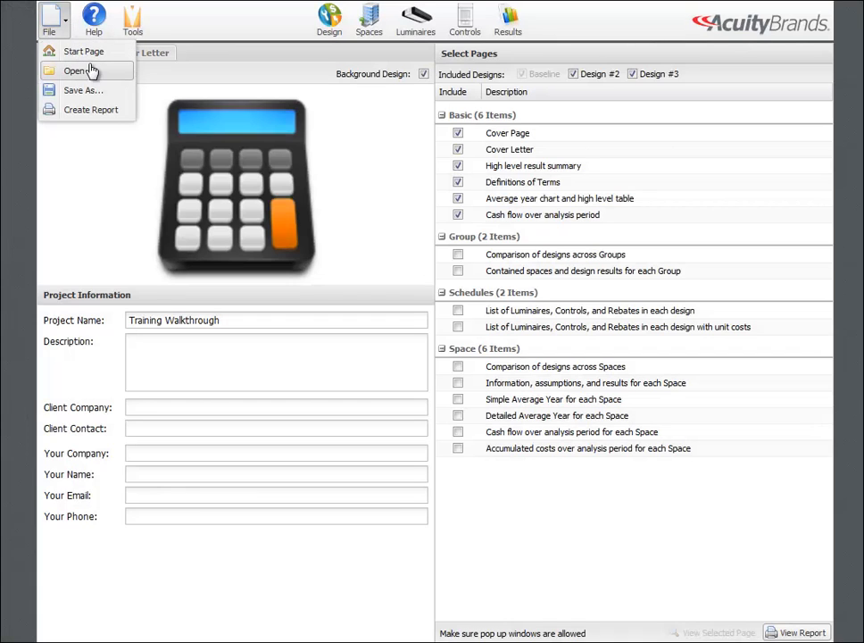
left_click(85, 90)
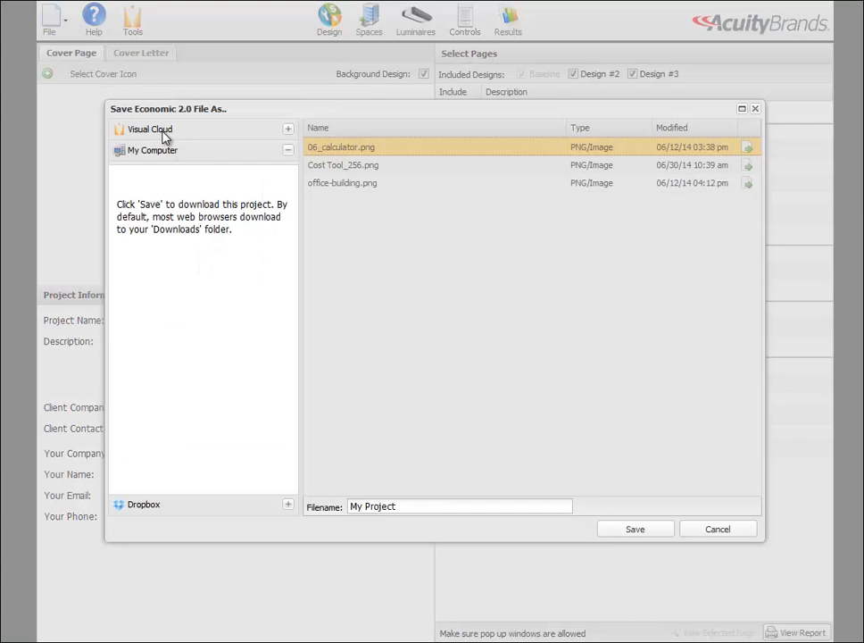
left_click(161, 132)
left_click(176, 170)
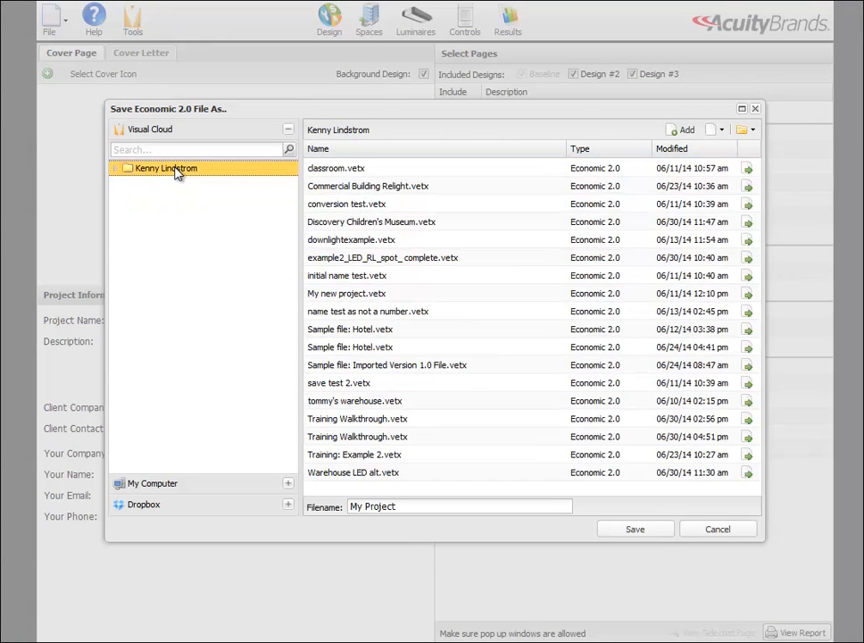